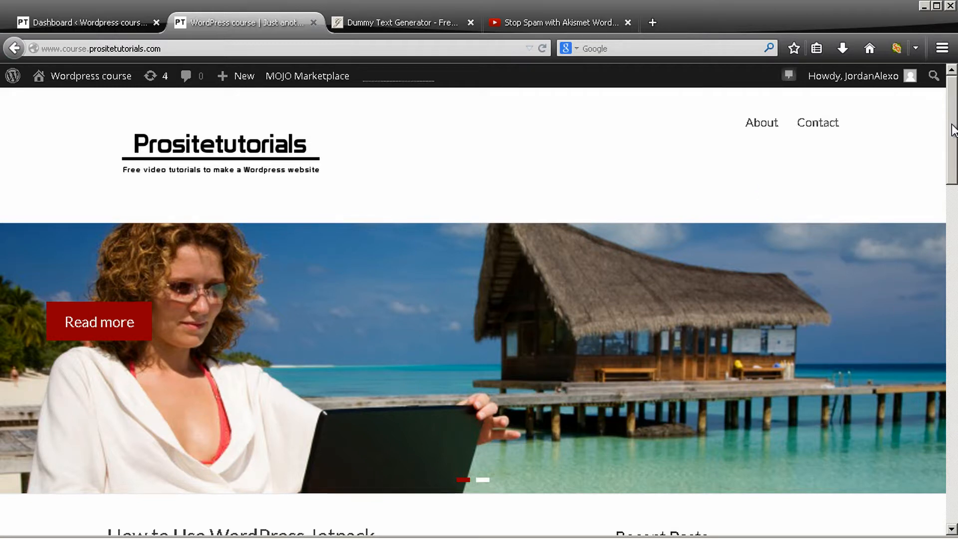
Step: Look through the blog posts on the site's homepage, including the category listed beneath each one
{"action": "left_click_drag", "start_coordinate": [948, 128], "coordinate": [955, 431]}
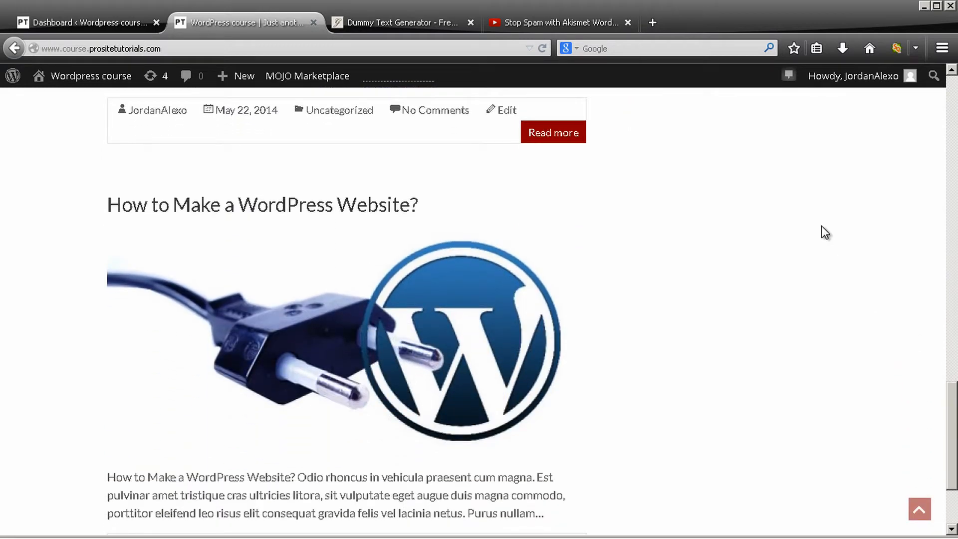
{"action": "scroll", "coordinate": [819, 237], "scroll_direction": "down", "scroll_amount": 3}
{"action": "scroll", "coordinate": [820, 239], "scroll_direction": "up", "scroll_amount": 1}
{"action": "scroll", "coordinate": [824, 245], "scroll_direction": "up", "scroll_amount": 10}
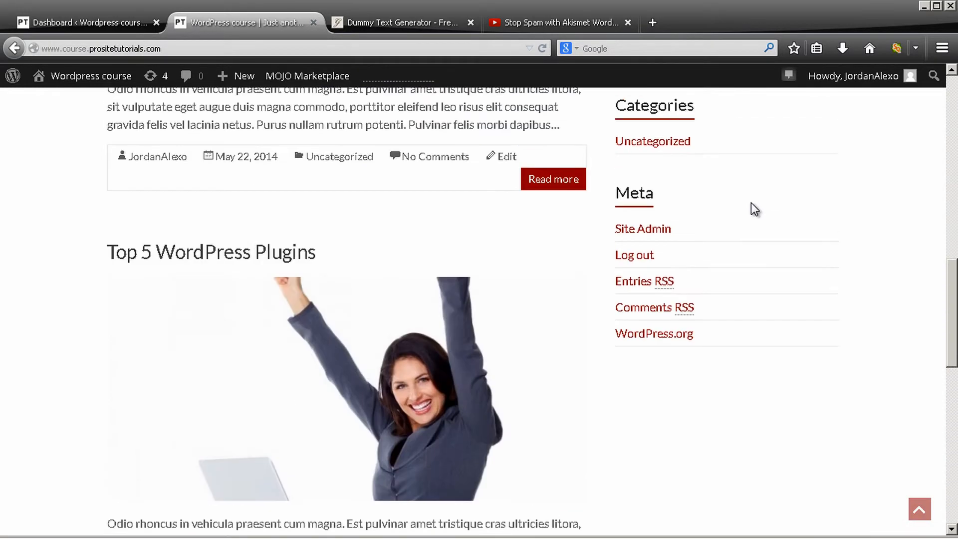
{"action": "scroll", "coordinate": [400, 268], "scroll_direction": "up", "scroll_amount": 6}
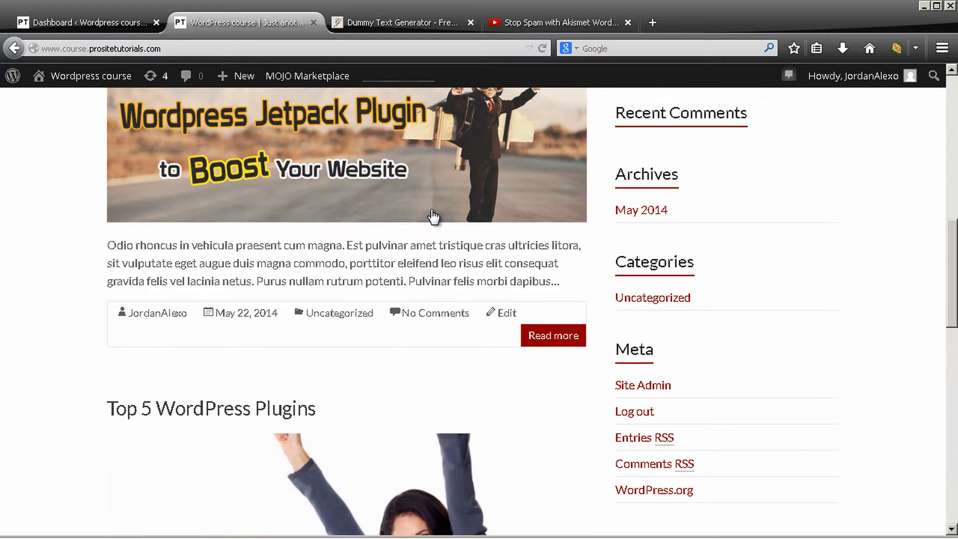
{"action": "scroll", "coordinate": [280, 325], "scroll_direction": "down", "scroll_amount": 6}
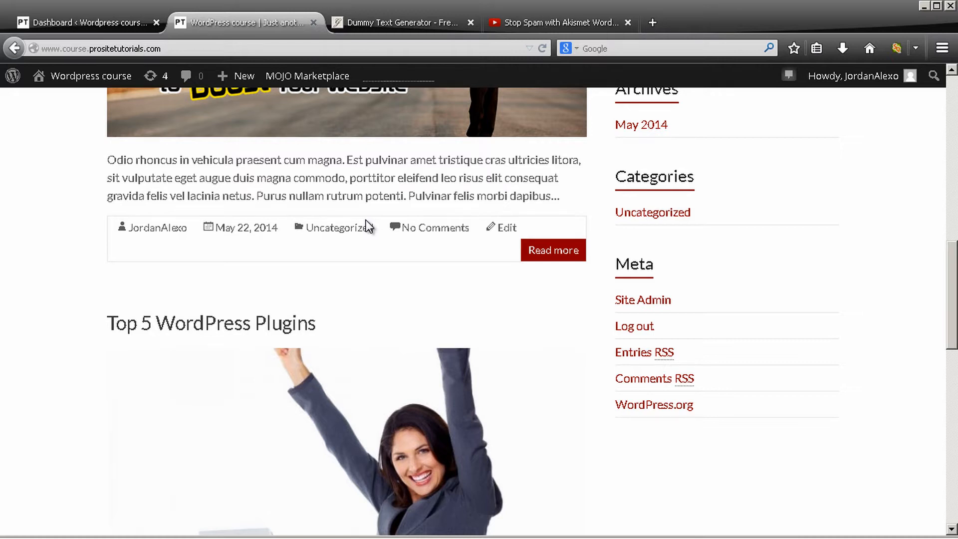
Step: Open the post categories management page in the site's WordPress admin dashboard
{"action": "left_click", "coordinate": [57, 23]}
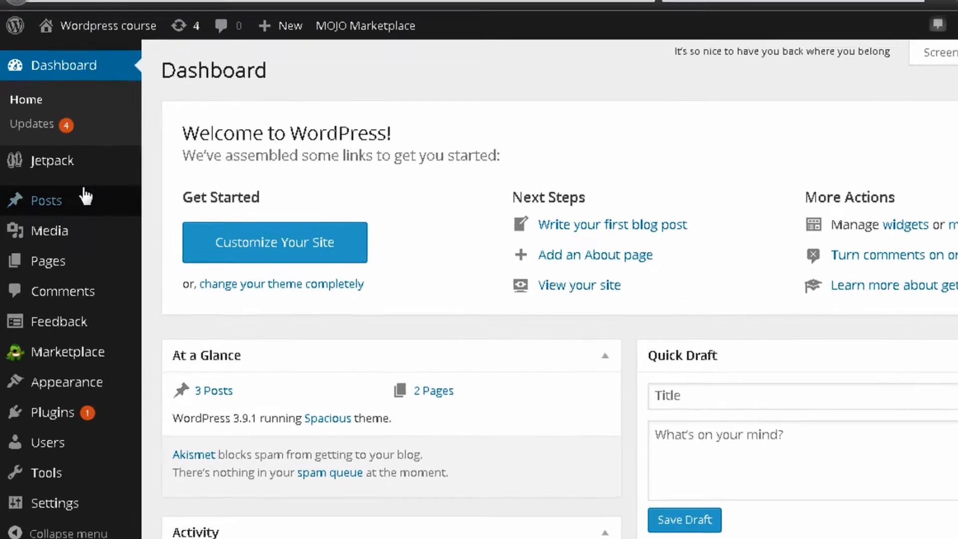
{"action": "mouse_move", "coordinate": [70, 225]}
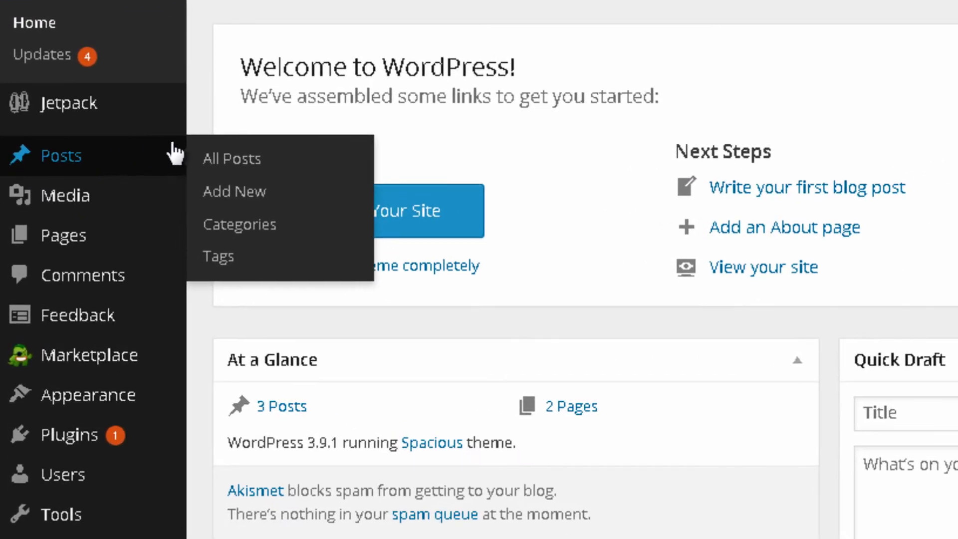
{"action": "left_click", "coordinate": [252, 224]}
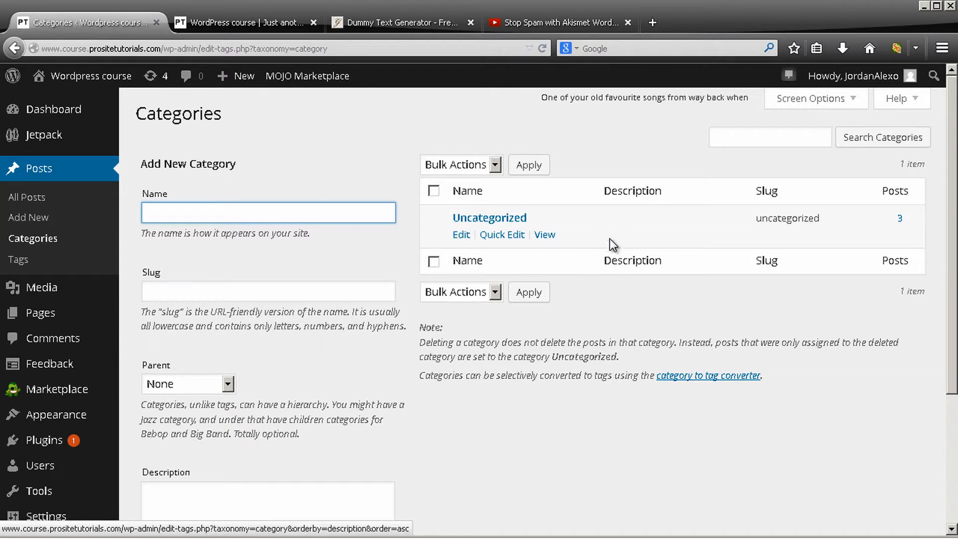
{"action": "mouse_move", "coordinate": [555, 236]}
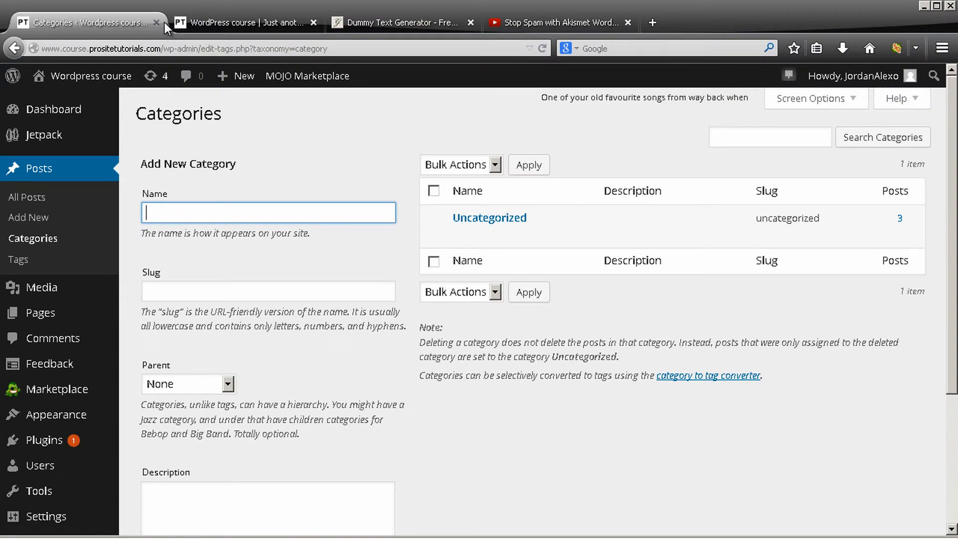
Step: Review the post titles on the live homepage to find a topic they could share as a category
{"action": "left_click", "coordinate": [194, 18]}
{"action": "scroll", "coordinate": [410, 119], "scroll_direction": "up", "scroll_amount": 10}
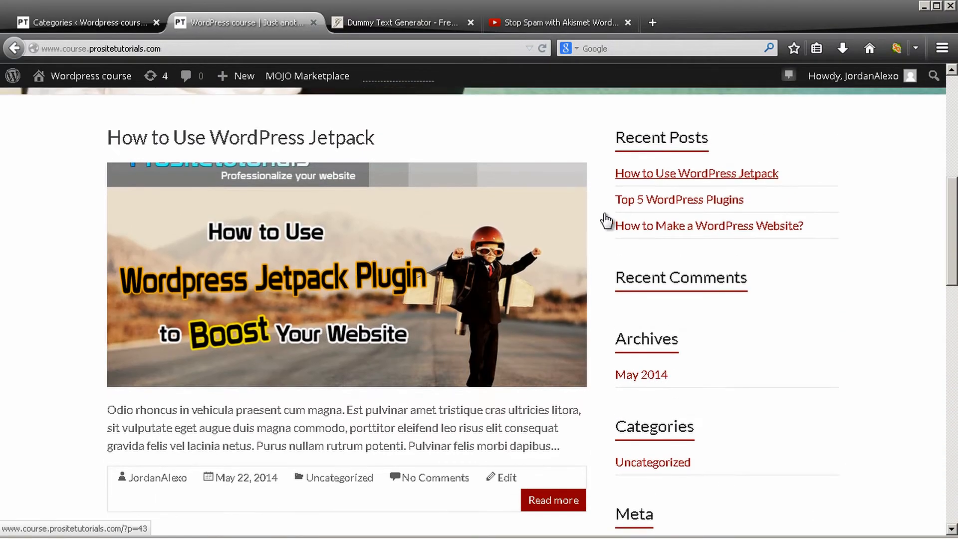
{"action": "scroll", "coordinate": [556, 150], "scroll_direction": "down", "scroll_amount": 15}
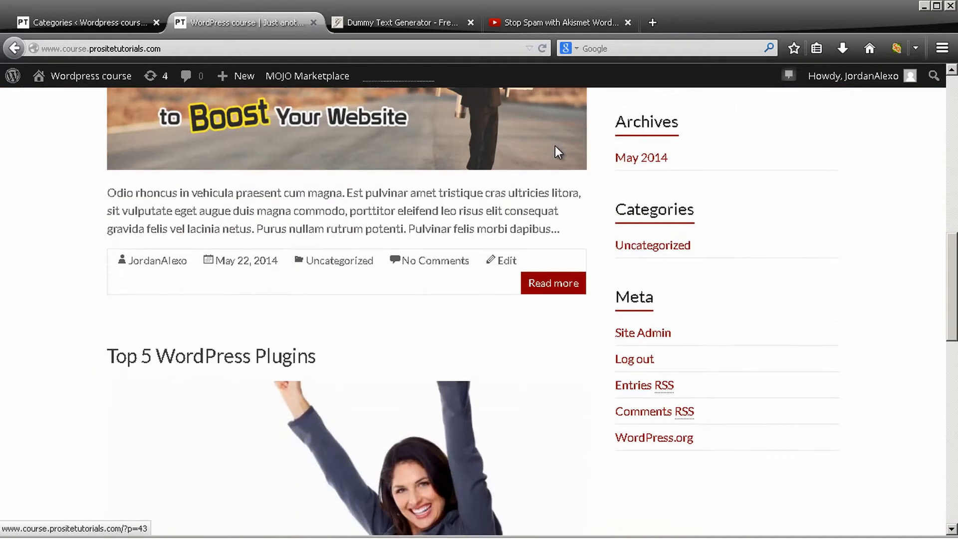
{"action": "scroll", "coordinate": [324, 187], "scroll_direction": "down", "scroll_amount": 6}
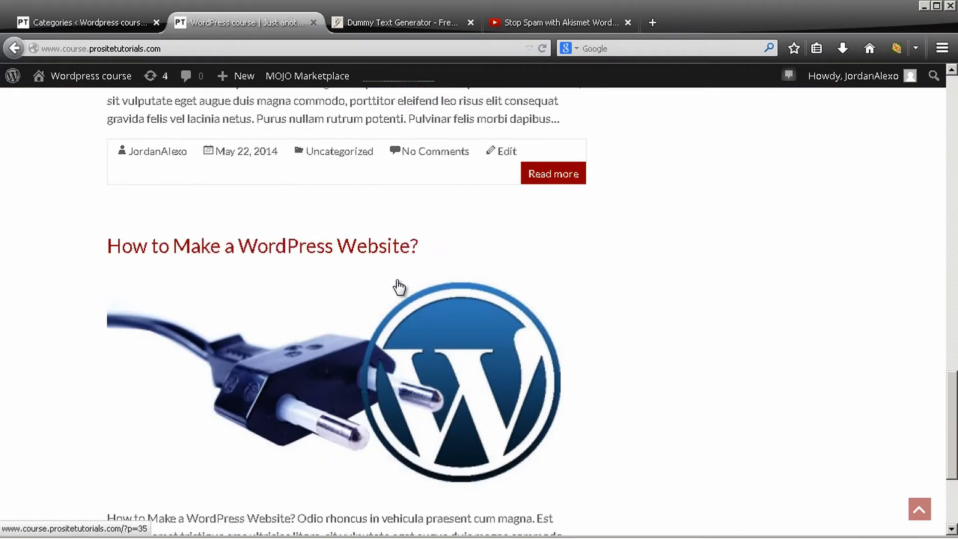
{"action": "scroll", "coordinate": [351, 255], "scroll_direction": "up", "scroll_amount": 12}
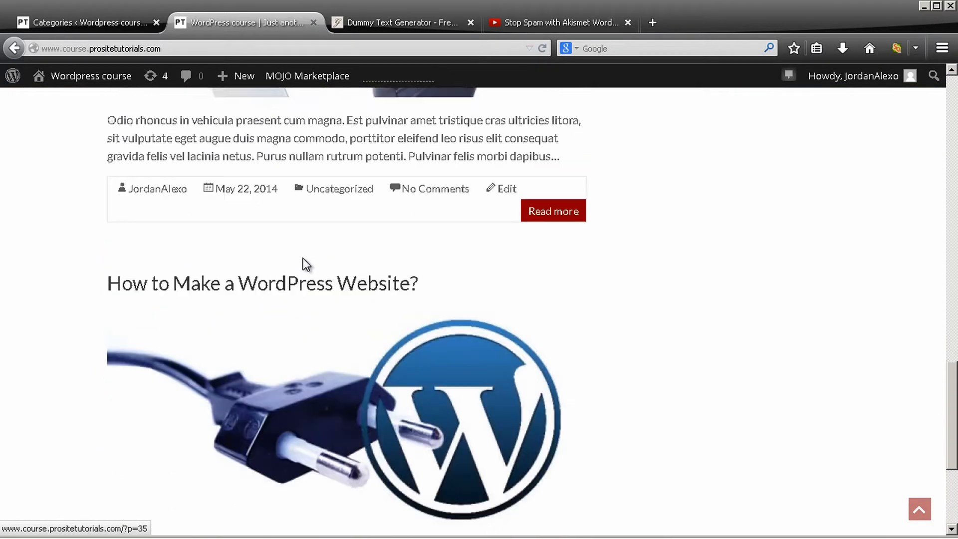
{"action": "scroll", "coordinate": [223, 203], "scroll_direction": "up", "scroll_amount": 5}
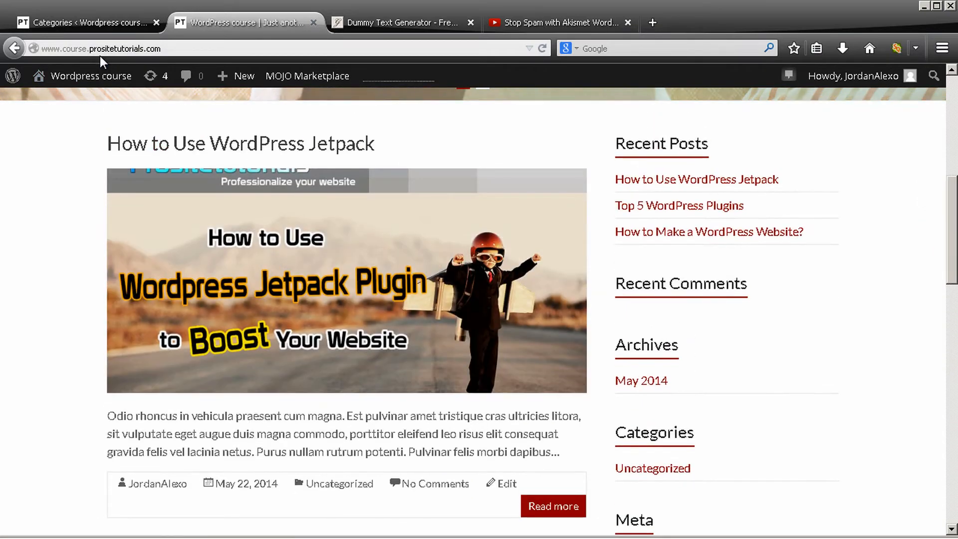
Step: Return to the categories page and name the new category "Wordpress"
{"action": "left_click", "coordinate": [100, 22]}
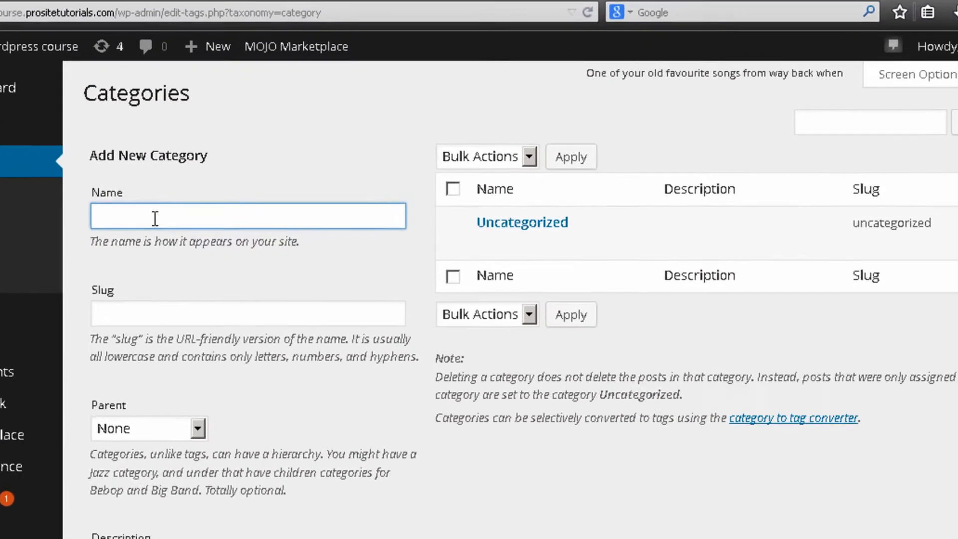
{"action": "type", "text": "Wordpress"}
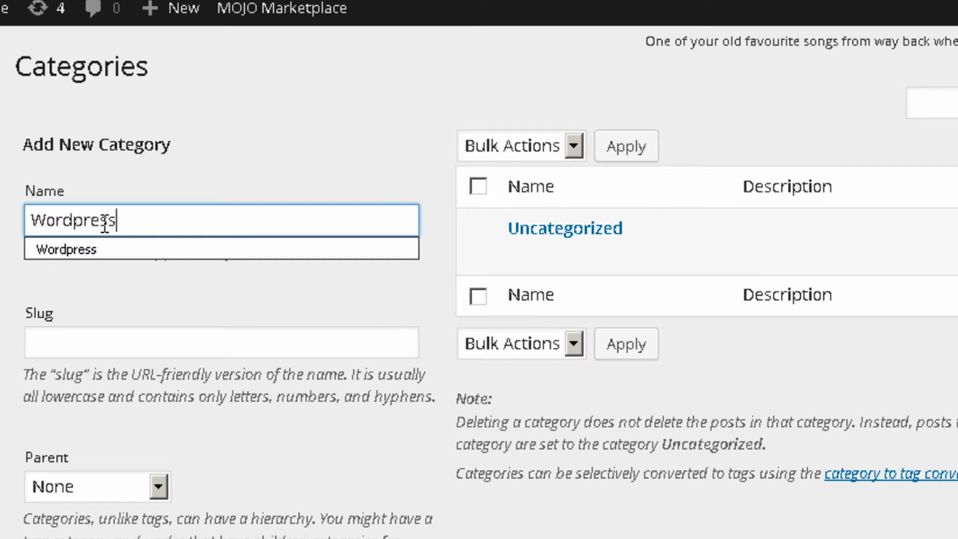
{"action": "key", "text": "Tab"}
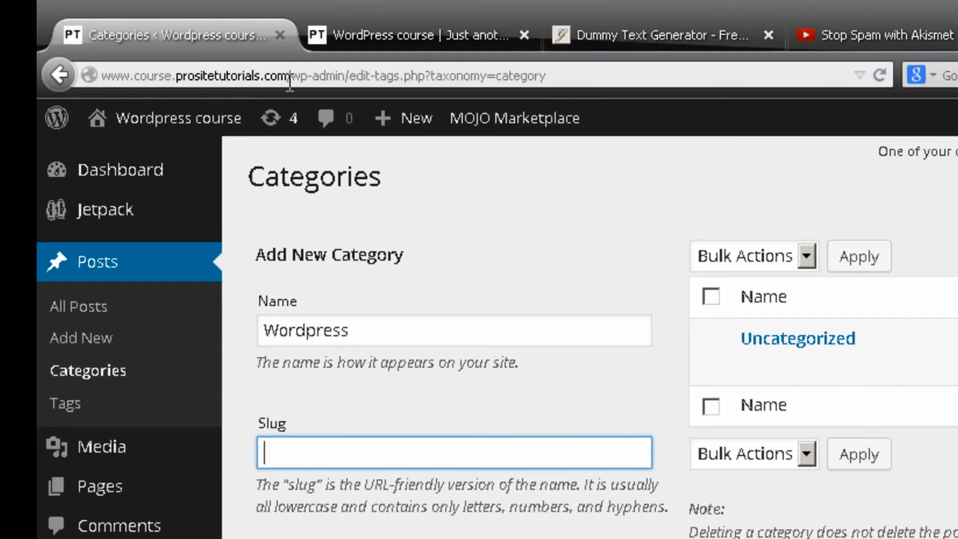
Step: Highlight the "wp-admin" part of the categories page address as an example of a URL slug
{"action": "left_click", "coordinate": [294, 75]}
{"action": "left_click_drag", "start_coordinate": [294, 75], "coordinate": [346, 76]}
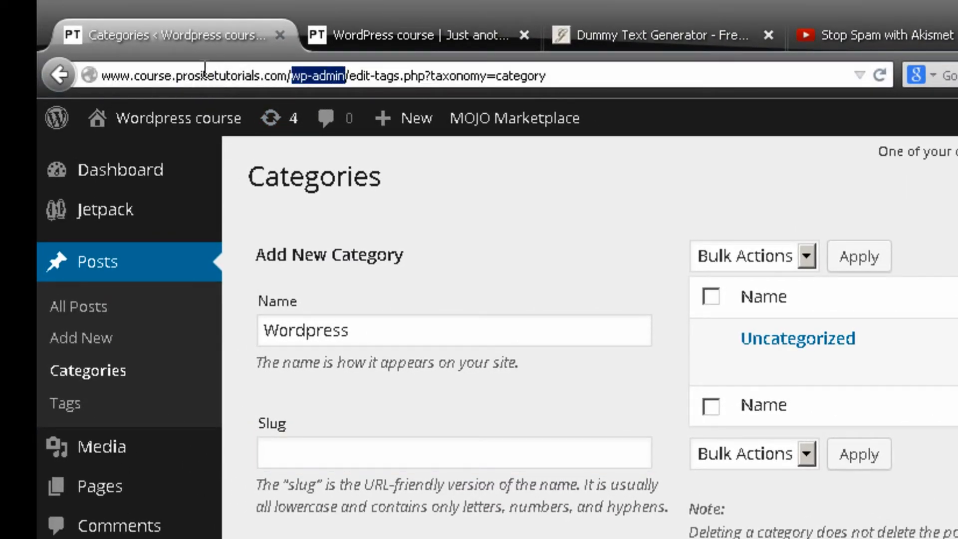
{"action": "mouse_move", "coordinate": [372, 133]}
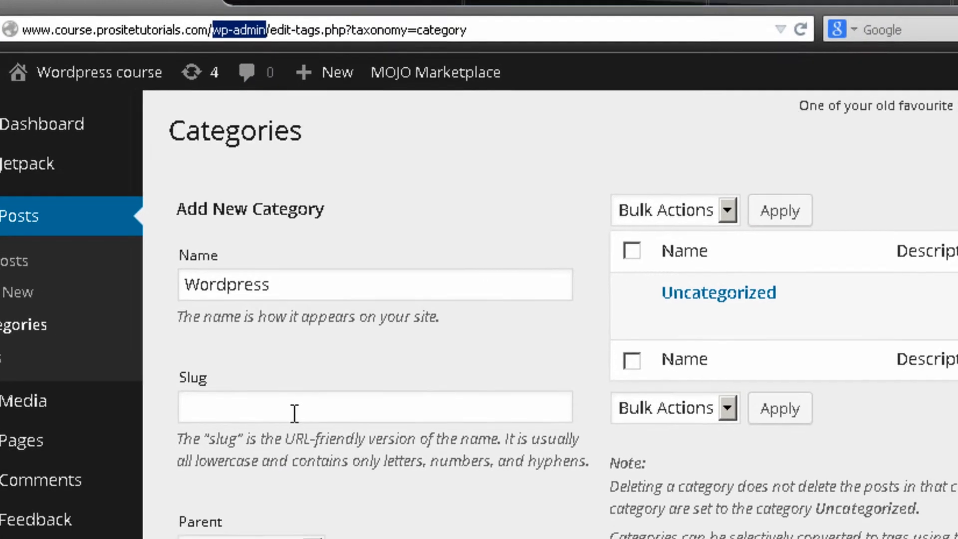
Step: Set the new category's slug to "Wordpress" and its description to "All posts related to Wordpress"
{"action": "left_click", "coordinate": [370, 459]}
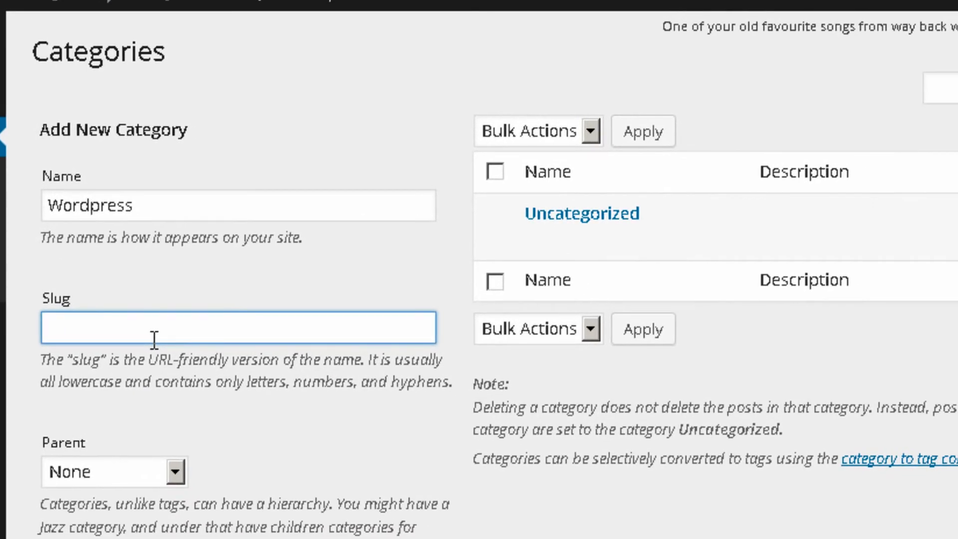
{"action": "type", "text": "Wordpress"}
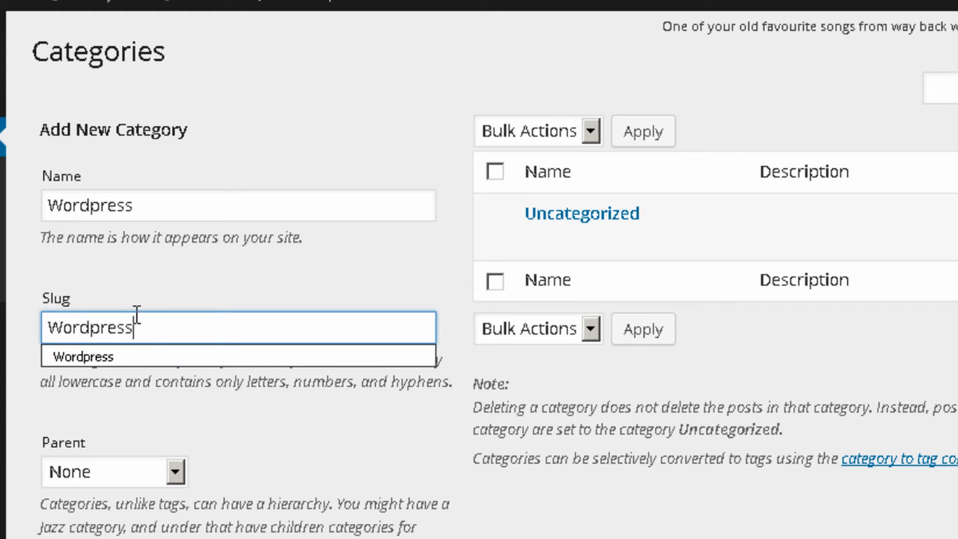
{"action": "scroll", "coordinate": [150, 285], "scroll_direction": "down", "scroll_amount": 3}
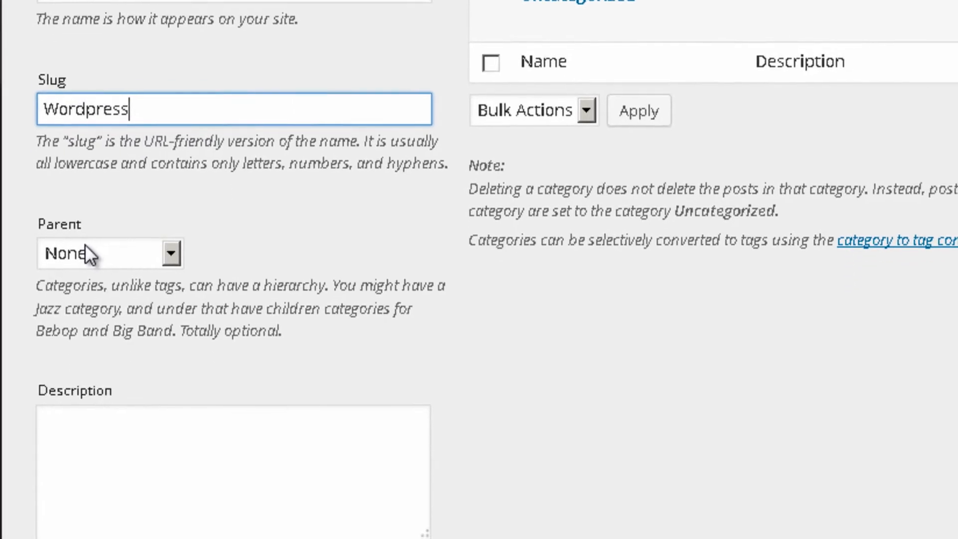
{"action": "left_click", "coordinate": [165, 392]}
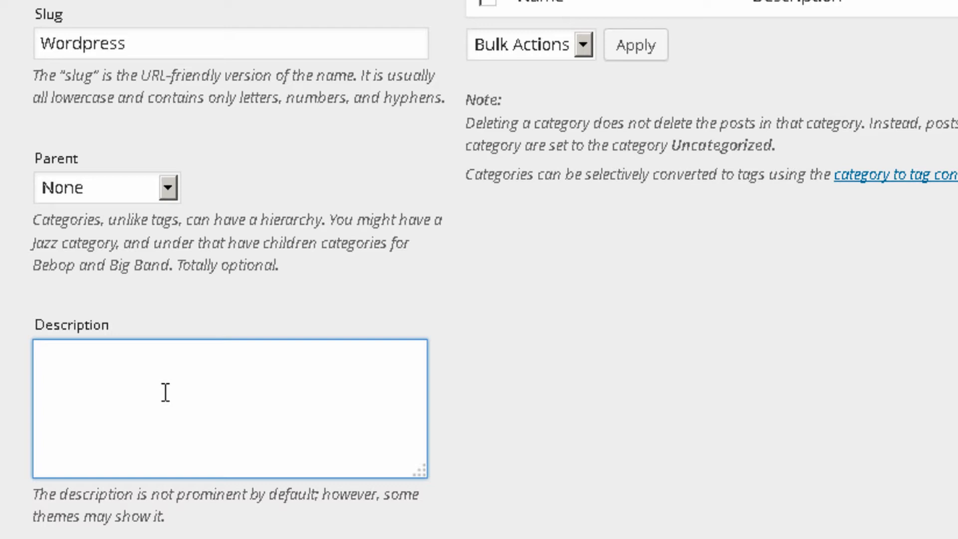
{"action": "type", "text": "All posts related to "}
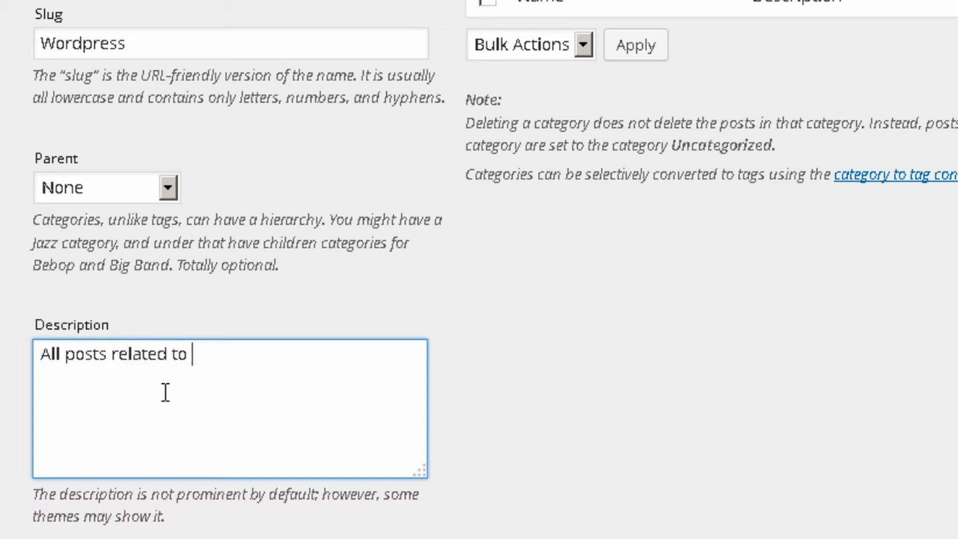
{"action": "type", "text": "Wordpress"}
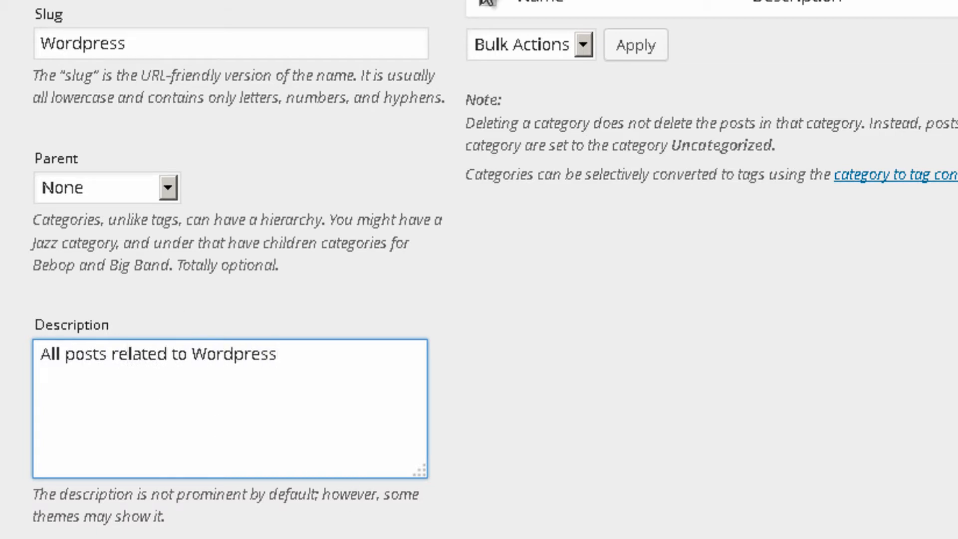
Step: Add the new Wordpress category and check its entry in the category list
{"action": "scroll", "coordinate": [310, 156], "scroll_direction": "down", "scroll_amount": 3}
{"action": "left_click", "coordinate": [132, 447]}
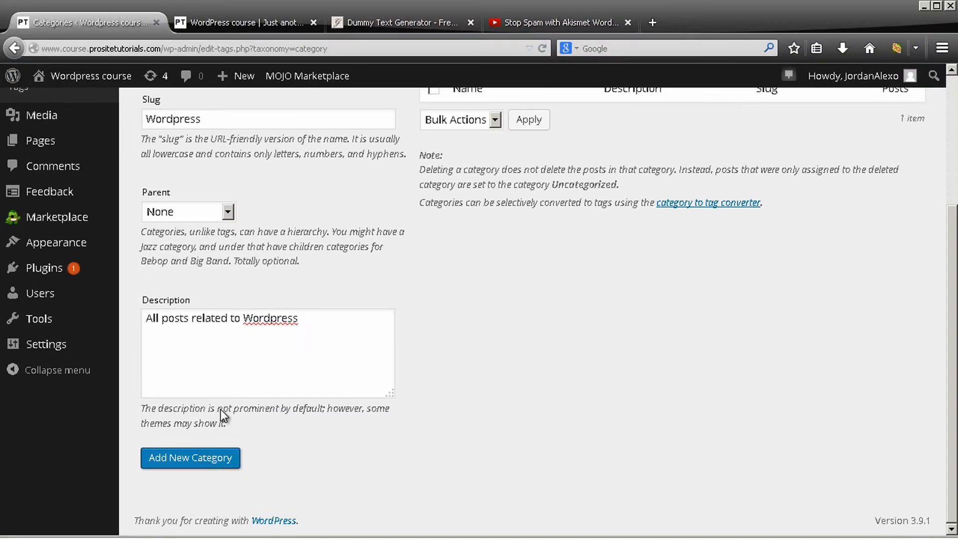
{"action": "scroll", "coordinate": [215, 332], "scroll_direction": "up", "scroll_amount": 4}
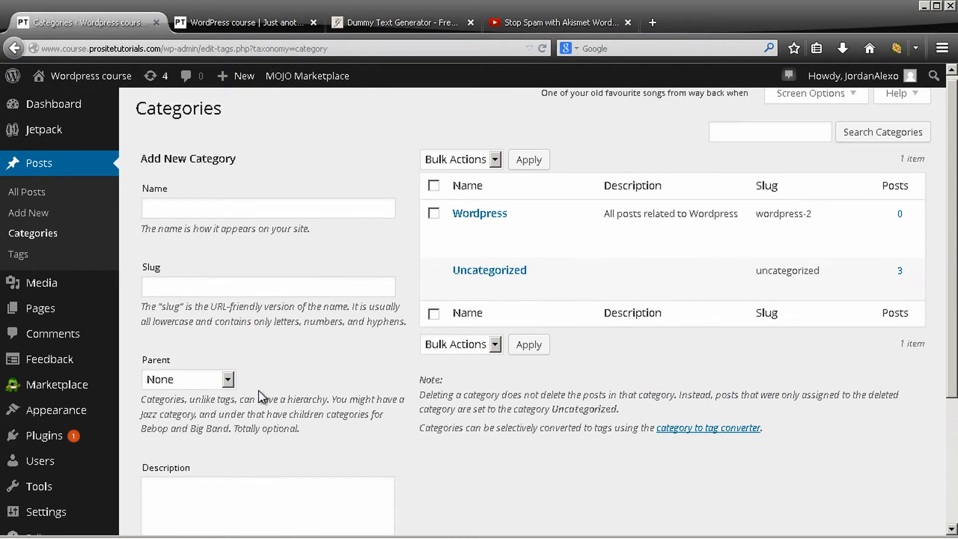
{"action": "mouse_move", "coordinate": [435, 234]}
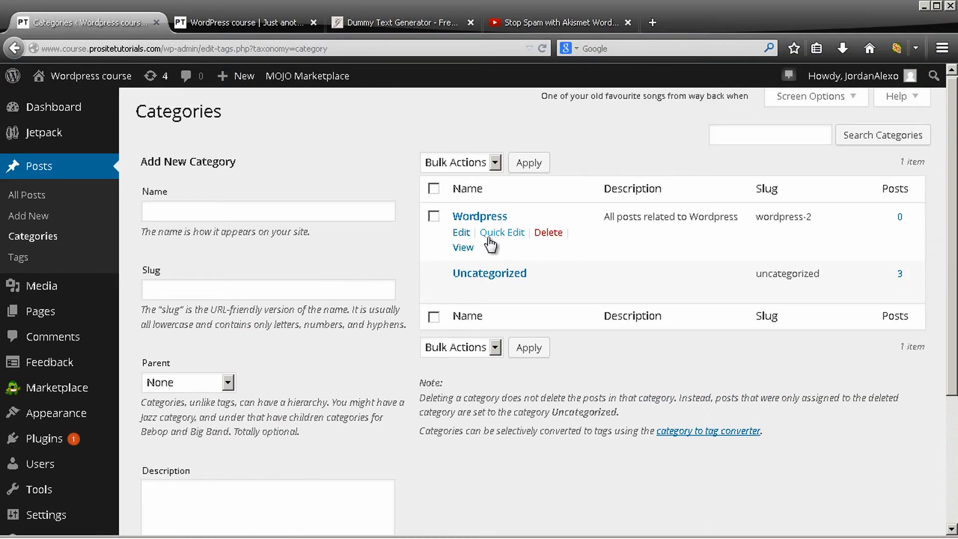
Step: Examine which category each homepage post is filed under, and return to the categories page
{"action": "left_click", "coordinate": [241, 22]}
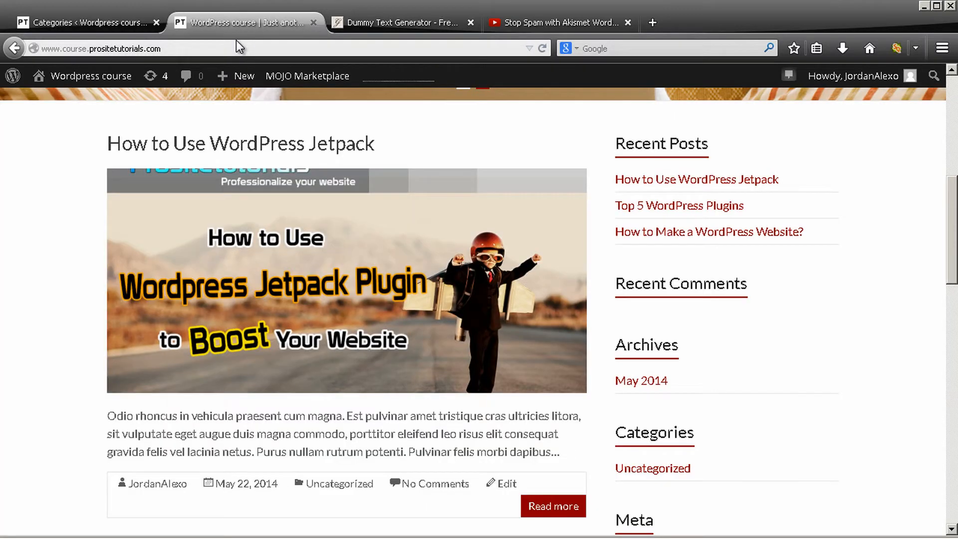
{"action": "scroll", "coordinate": [487, 229], "scroll_direction": "down", "scroll_amount": 10}
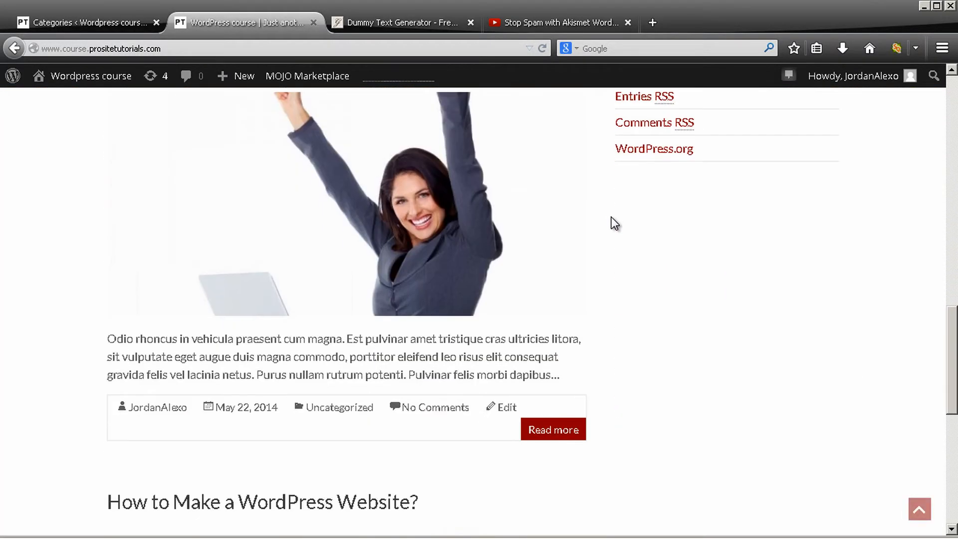
{"action": "scroll", "coordinate": [623, 250], "scroll_direction": "down", "scroll_amount": 10}
{"action": "scroll", "coordinate": [630, 286], "scroll_direction": "up", "scroll_amount": 11}
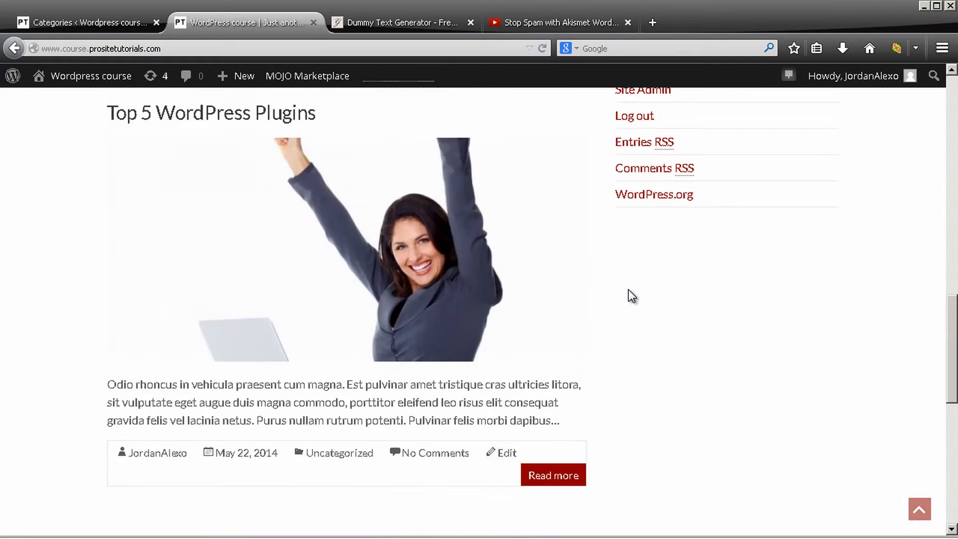
{"action": "scroll", "coordinate": [628, 290], "scroll_direction": "up", "scroll_amount": 8}
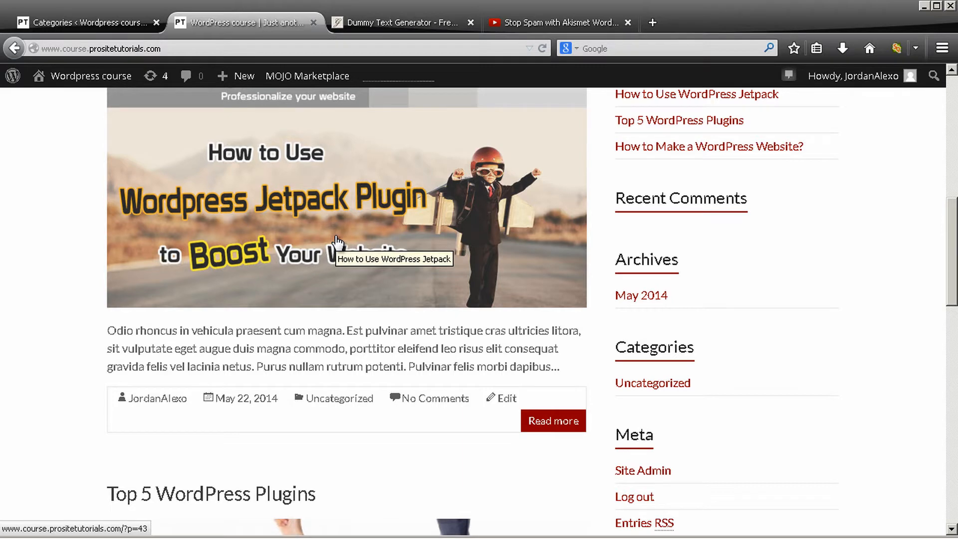
{"action": "scroll", "coordinate": [336, 241], "scroll_direction": "up", "scroll_amount": 3}
{"action": "scroll", "coordinate": [301, 250], "scroll_direction": "down", "scroll_amount": 13}
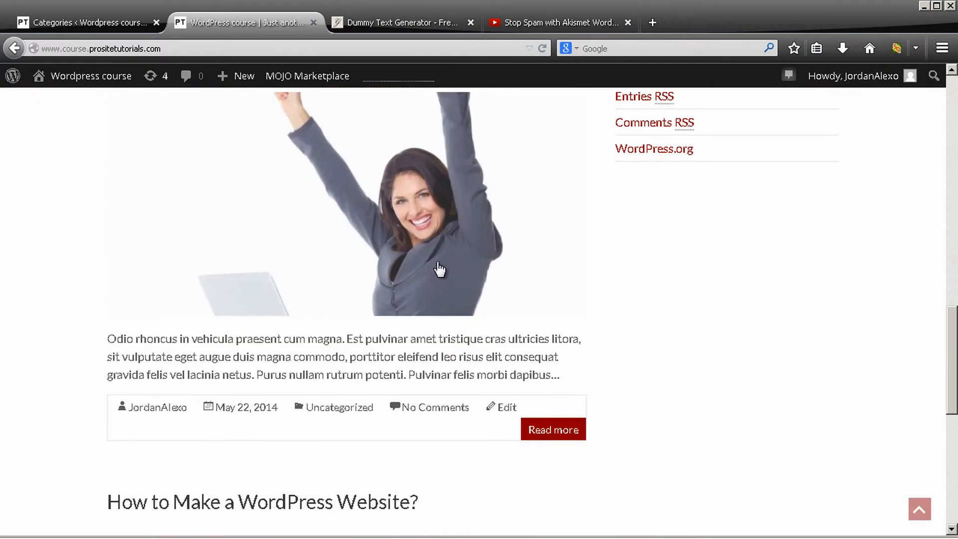
{"action": "scroll", "coordinate": [300, 239], "scroll_direction": "down", "scroll_amount": 8}
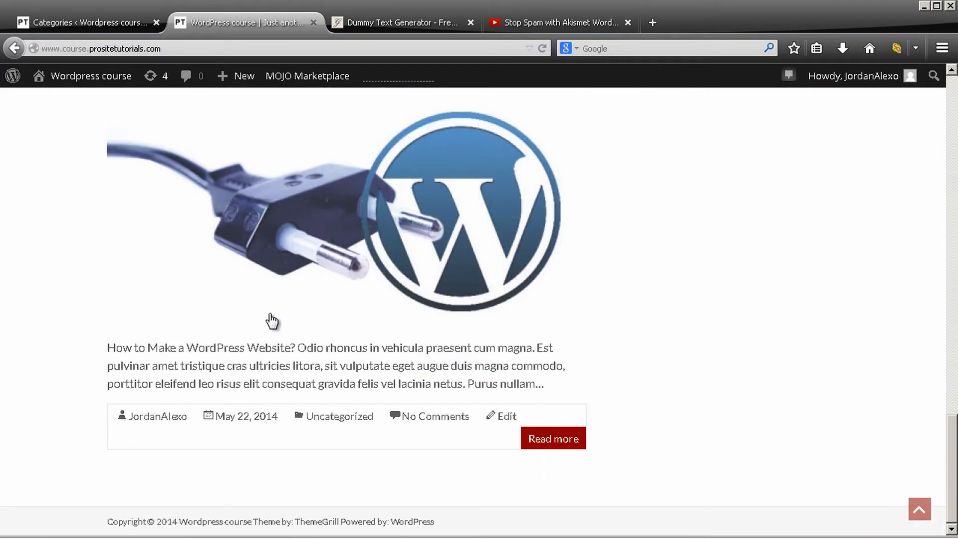
{"action": "scroll", "coordinate": [310, 349], "scroll_direction": "up", "scroll_amount": 6}
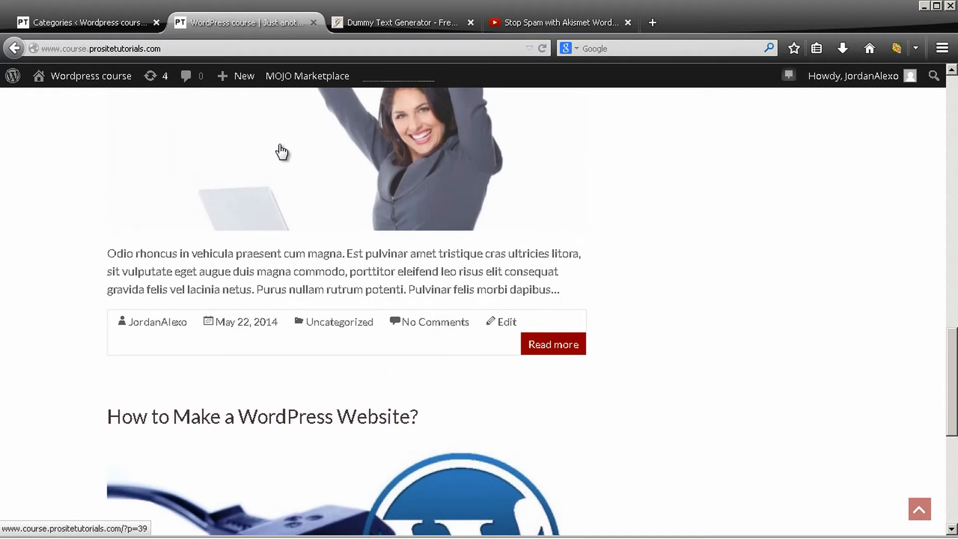
{"action": "left_click", "coordinate": [67, 19]}
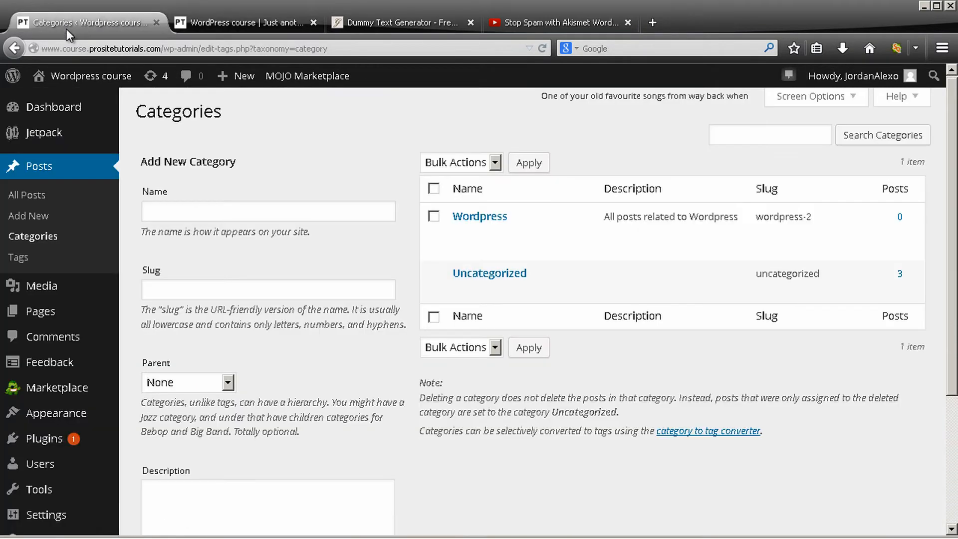
Step: Fill in a new category with the name "Videos", the slug "Videos" and Wordpress as its parent
{"action": "left_click", "coordinate": [329, 206]}
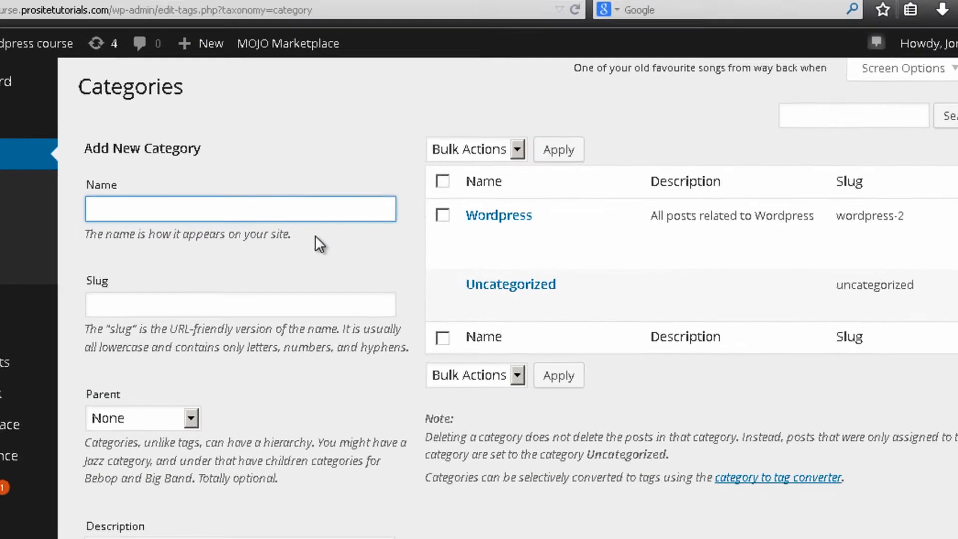
{"action": "type", "text": "Videos"}
{"action": "key", "text": "Tab"}
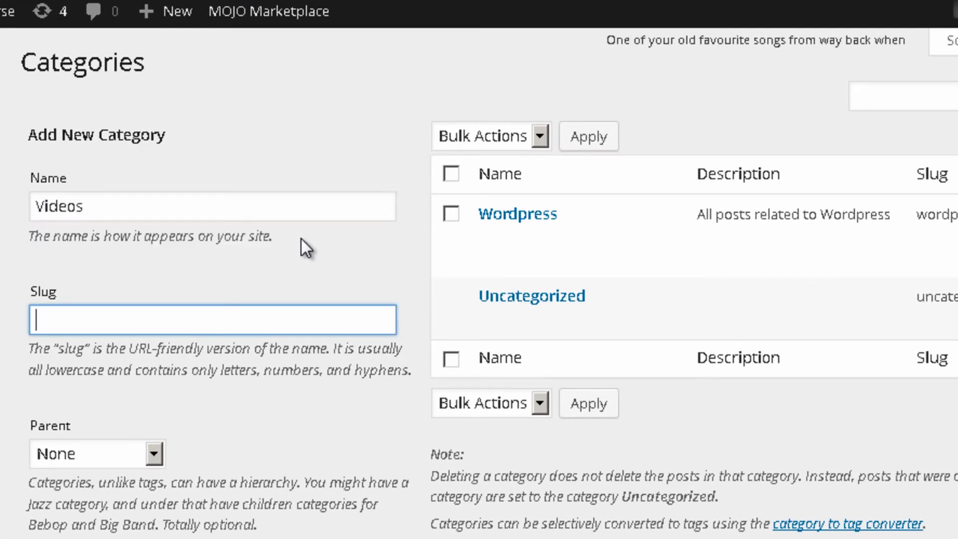
{"action": "type", "text": "Videos"}
{"action": "key", "text": "Escape"}
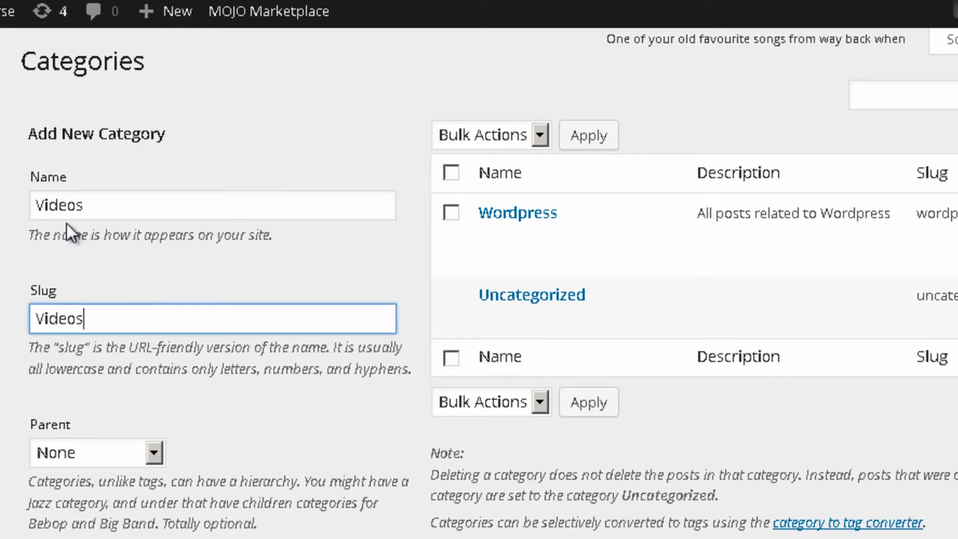
{"action": "scroll", "coordinate": [90, 300], "scroll_direction": "down", "scroll_amount": 2}
{"action": "left_click", "coordinate": [106, 336]}
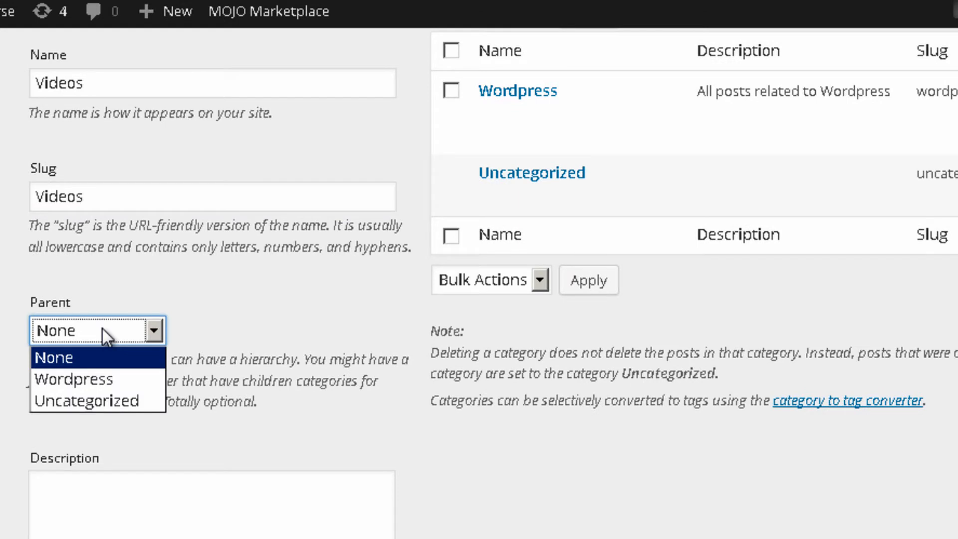
{"action": "left_click", "coordinate": [110, 378]}
Step: Describe the Videos category as "All videos related to Wordpress" and add it to the category list
{"action": "scroll", "coordinate": [129, 424], "scroll_direction": "down", "scroll_amount": 2}
{"action": "left_click", "coordinate": [144, 381]}
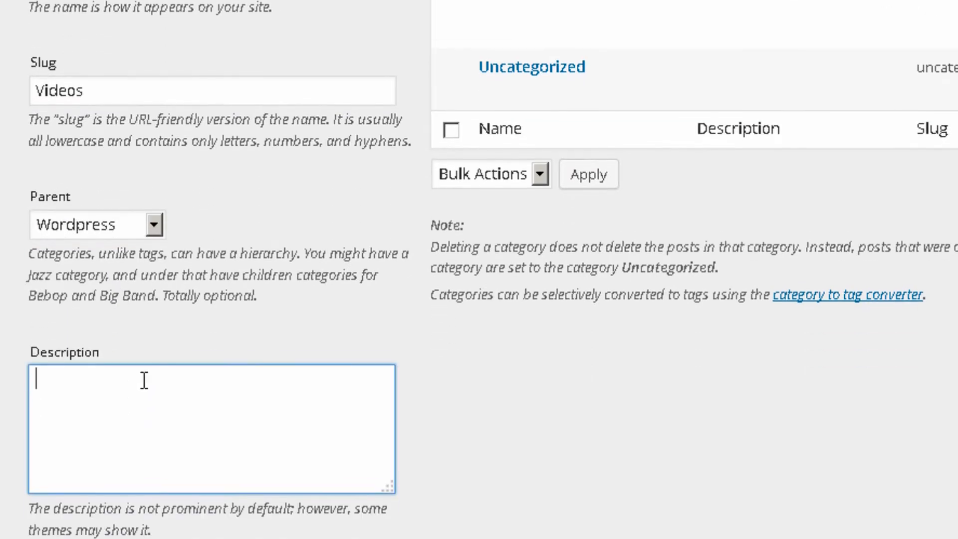
{"action": "type", "text": "All "}
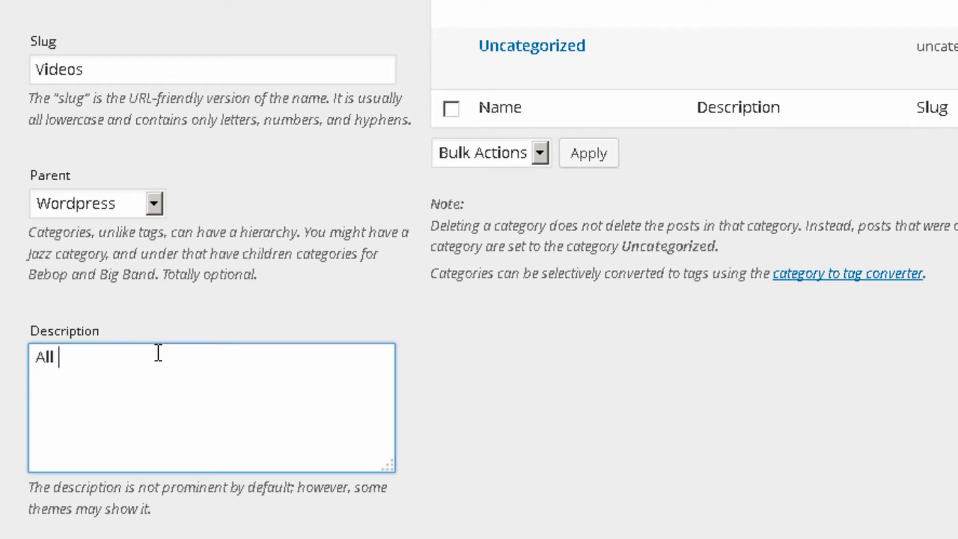
{"action": "type", "text": "videos related to "}
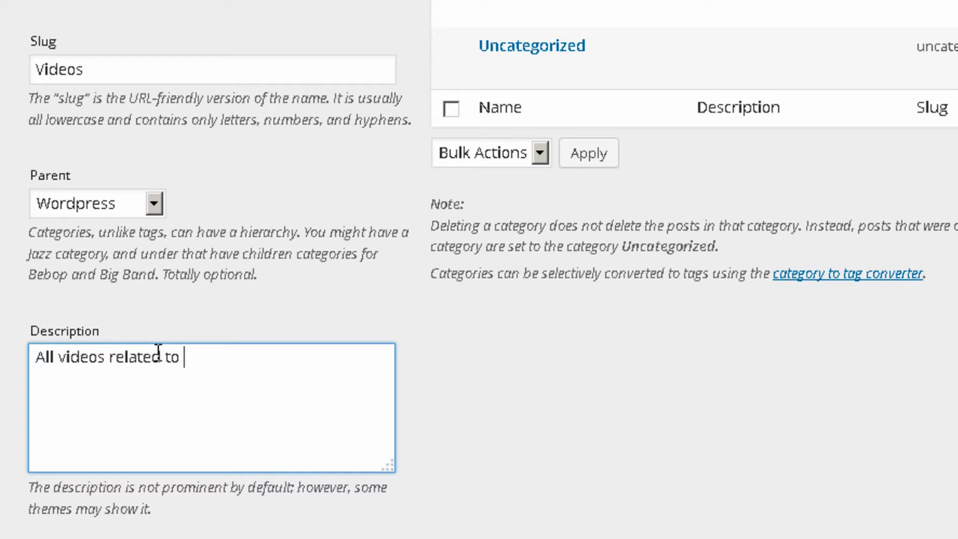
{"action": "type", "text": "Wordpress"}
{"action": "scroll", "coordinate": [114, 339], "scroll_direction": "down", "scroll_amount": 3}
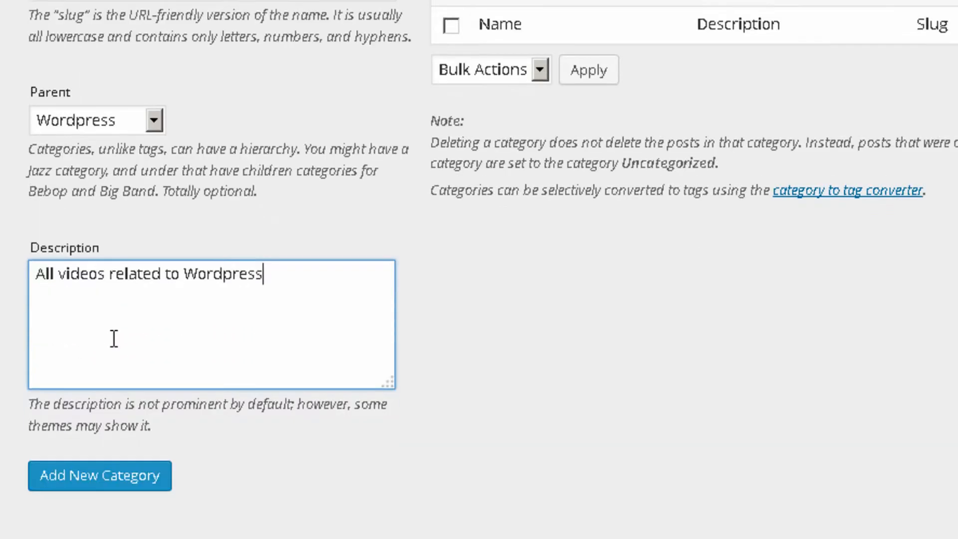
{"action": "left_click", "coordinate": [125, 437]}
{"action": "scroll", "coordinate": [504, 325], "scroll_direction": "up", "scroll_amount": 6}
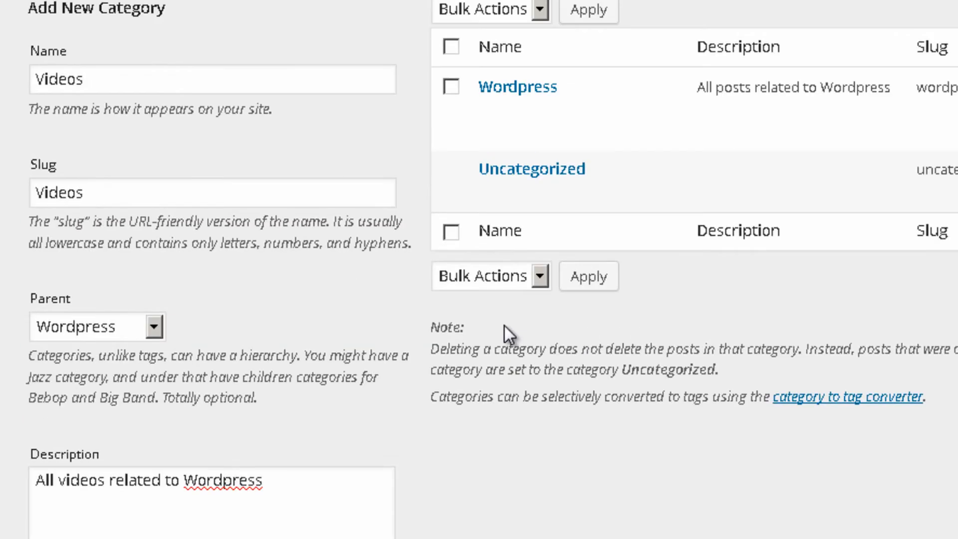
{"action": "scroll", "coordinate": [505, 326], "scroll_direction": "down", "scroll_amount": 3}
{"action": "scroll", "coordinate": [546, 259], "scroll_direction": "up", "scroll_amount": 3}
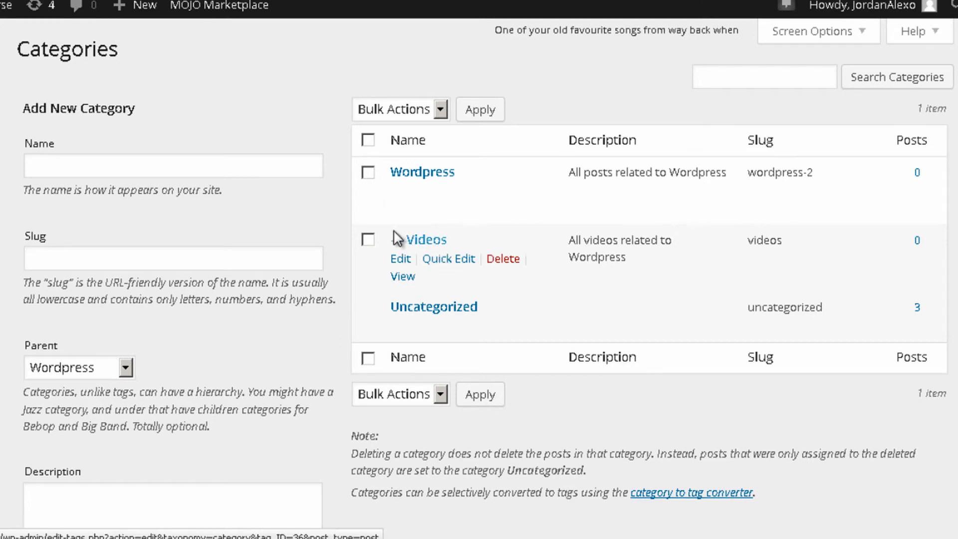
Step: Enter "Articles" as both the name and the slug of another new category
{"action": "left_click", "coordinate": [262, 163]}
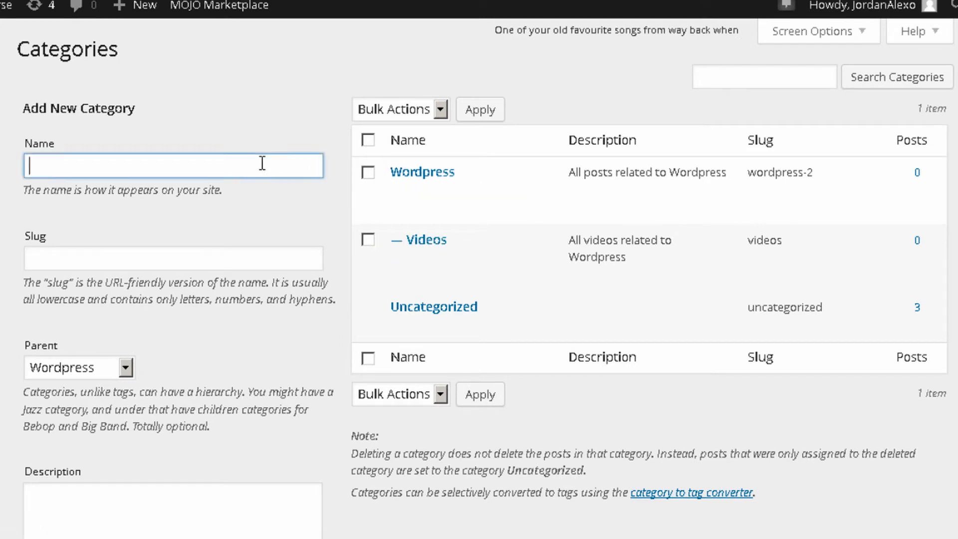
{"action": "type", "text": "Articles"}
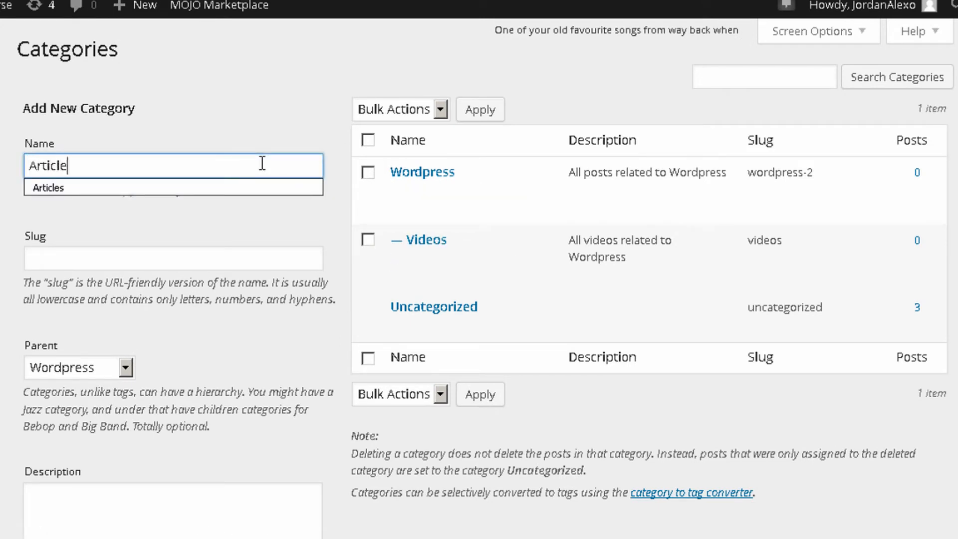
{"action": "left_click", "coordinate": [276, 269]}
{"action": "type", "text": "Articles"}
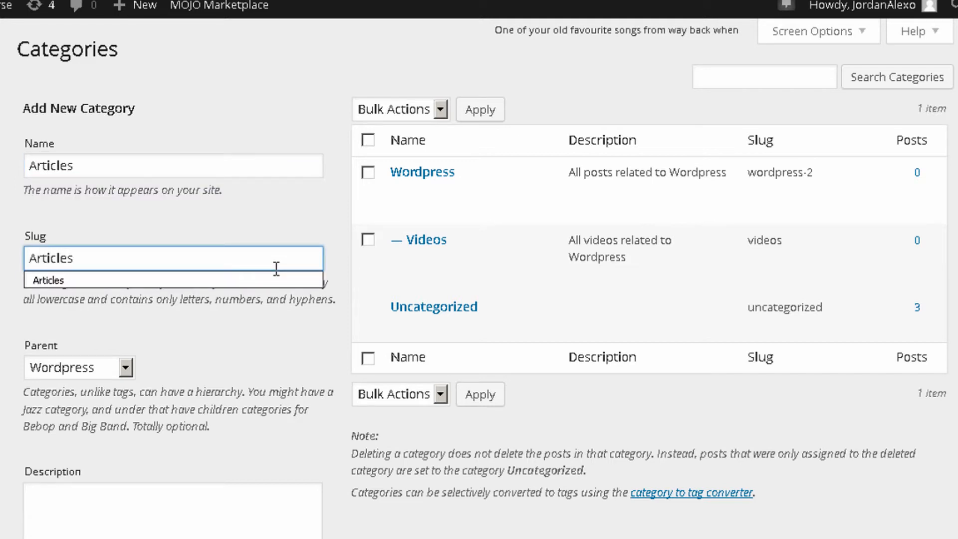
Step: Describe the Articles category as "All articles related to Wordpress" and add it to the category list
{"action": "left_click", "coordinate": [188, 489]}
{"action": "scroll", "coordinate": [241, 474], "scroll_direction": "down", "scroll_amount": 4}
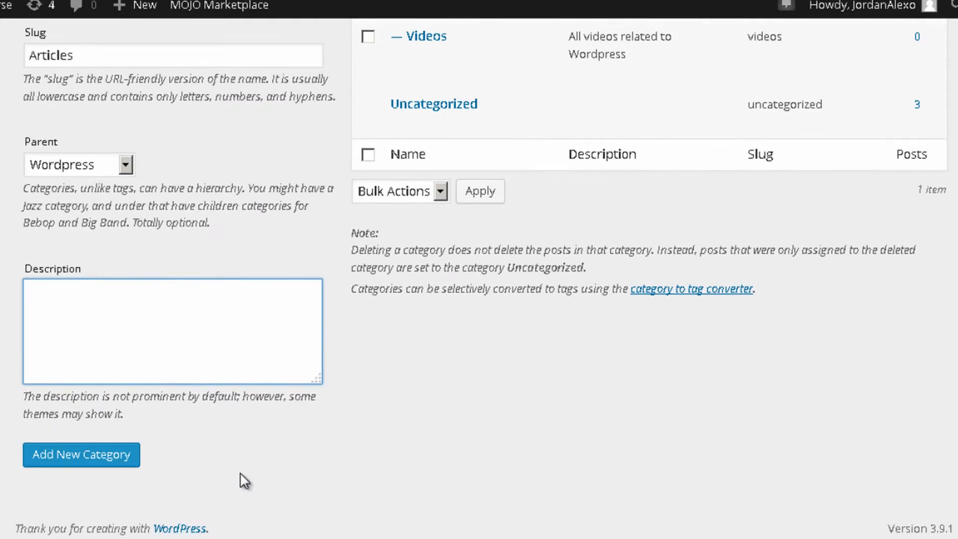
{"action": "type", "text": "All articles related to W"}
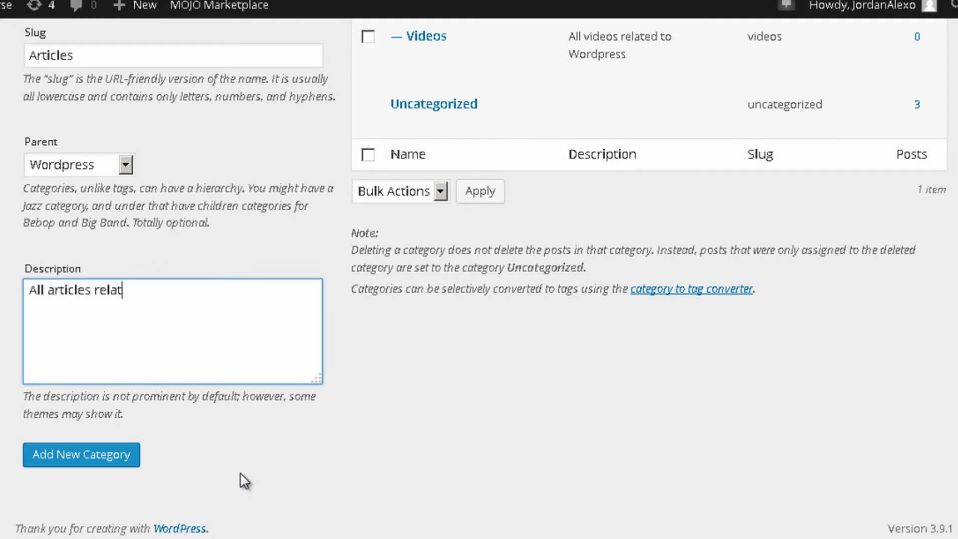
{"action": "key", "text": "BackSpace"}
{"action": "type", "text": "Wordpress"}
{"action": "left_click", "coordinate": [90, 455]}
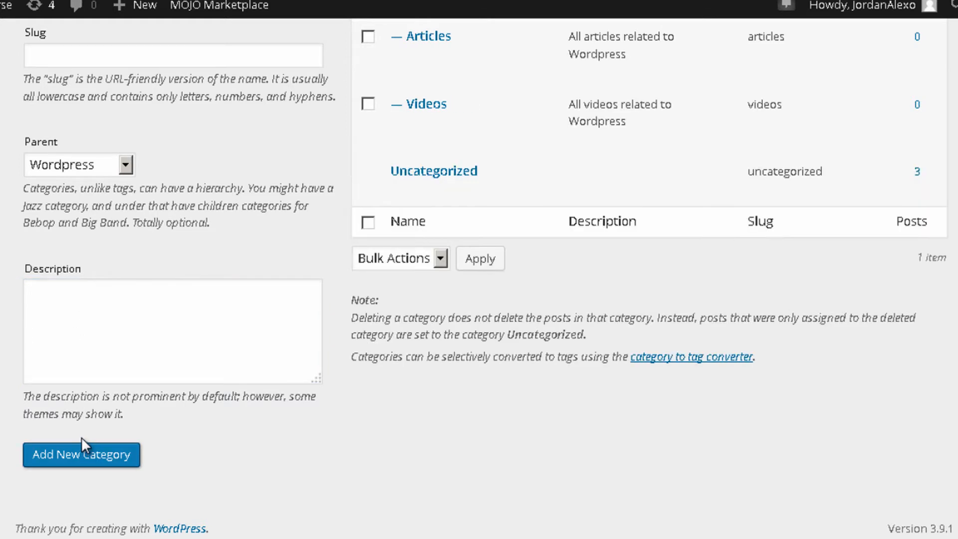
{"action": "scroll", "coordinate": [82, 439], "scroll_direction": "up", "scroll_amount": 4}
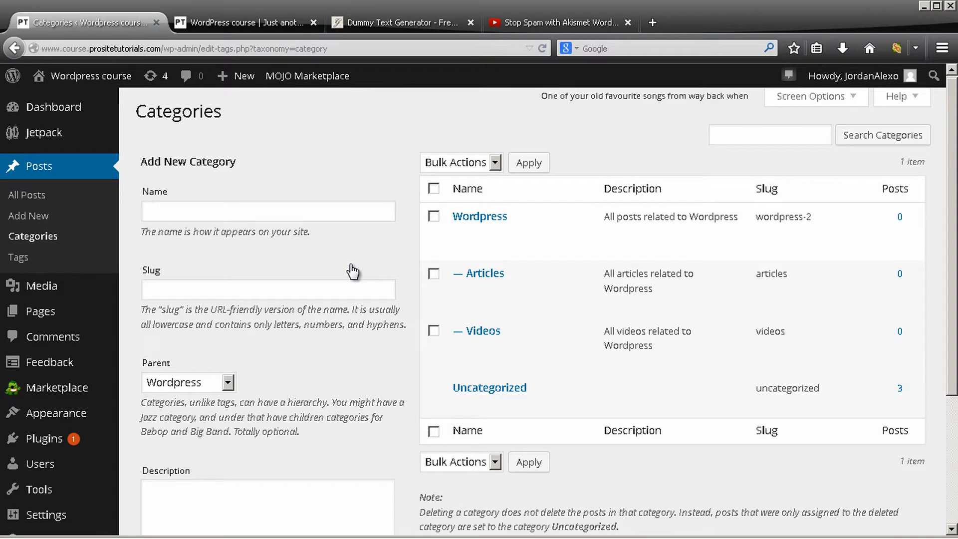
Step: Examine the homepage posts and the sidebar to see which categories are shown on the site
{"action": "left_click", "coordinate": [208, 20]}
{"action": "scroll", "coordinate": [349, 180], "scroll_direction": "up", "scroll_amount": 3}
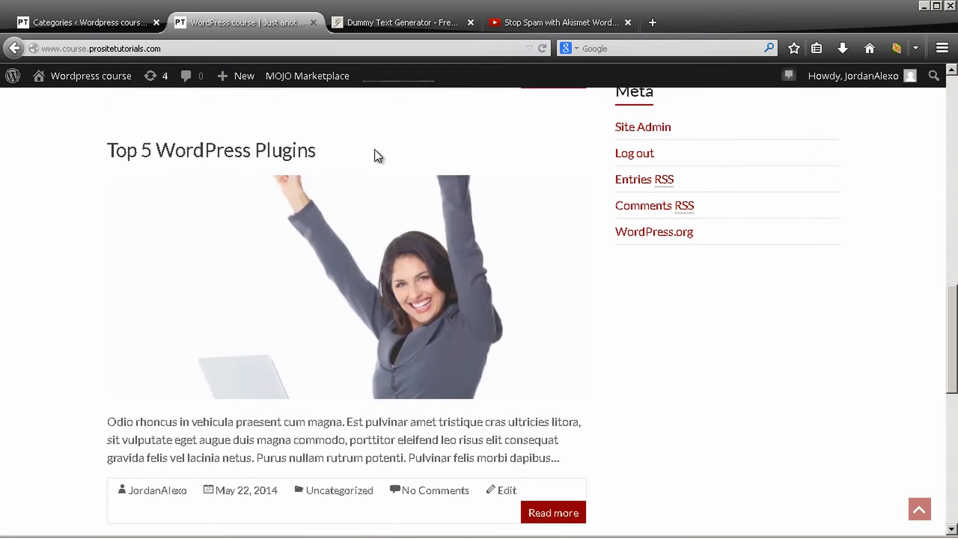
{"action": "scroll", "coordinate": [378, 157], "scroll_direction": "up", "scroll_amount": 7}
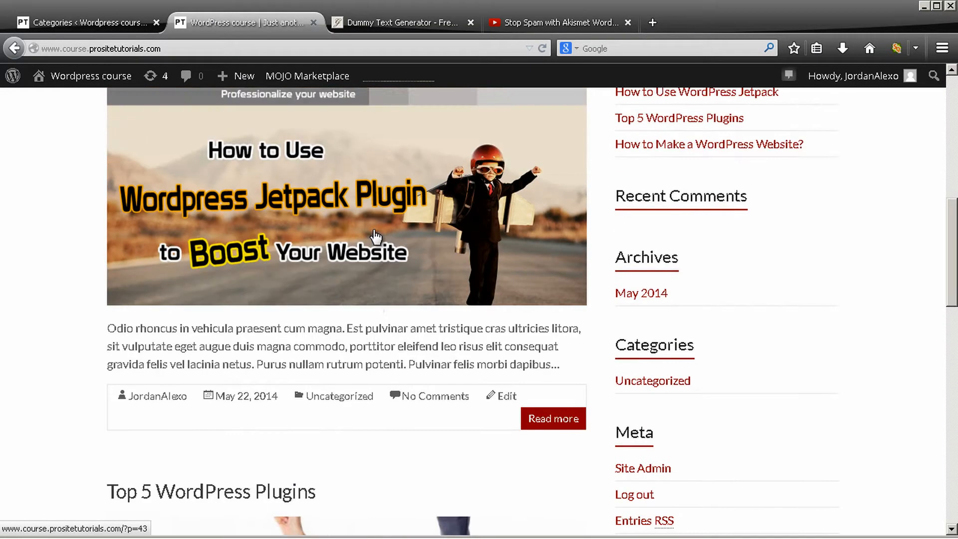
{"action": "scroll", "coordinate": [375, 236], "scroll_direction": "up", "scroll_amount": 4}
{"action": "scroll", "coordinate": [324, 269], "scroll_direction": "down", "scroll_amount": 5}
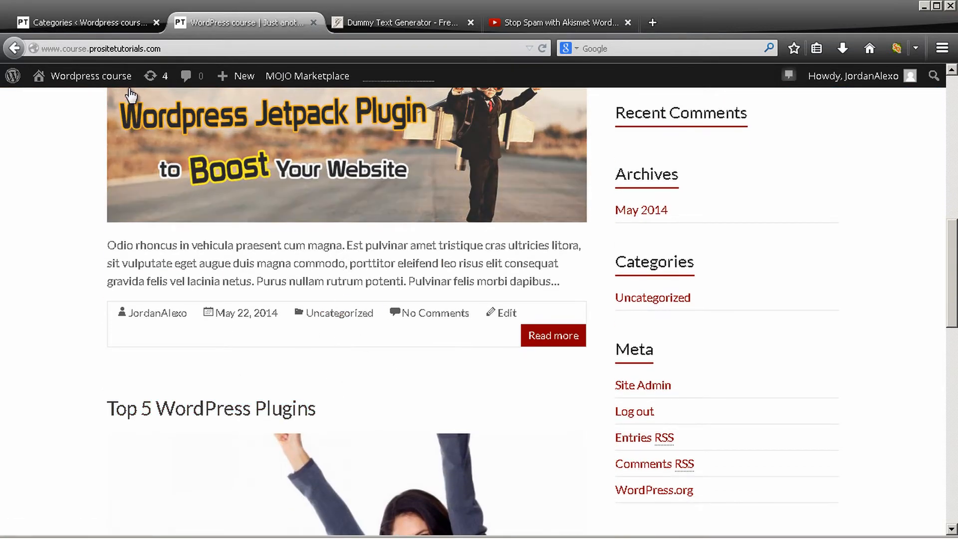
Step: In the list of all posts, quick-edit "How to Use WordPress Jetpack" to replace Uncategorized with Wordpress and Videos
{"action": "left_click", "coordinate": [127, 25]}
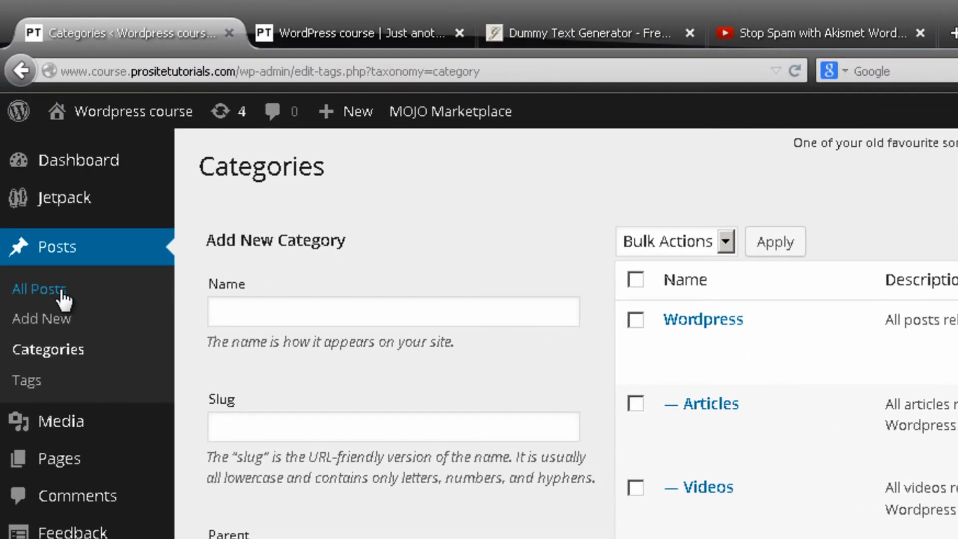
{"action": "left_click", "coordinate": [65, 294]}
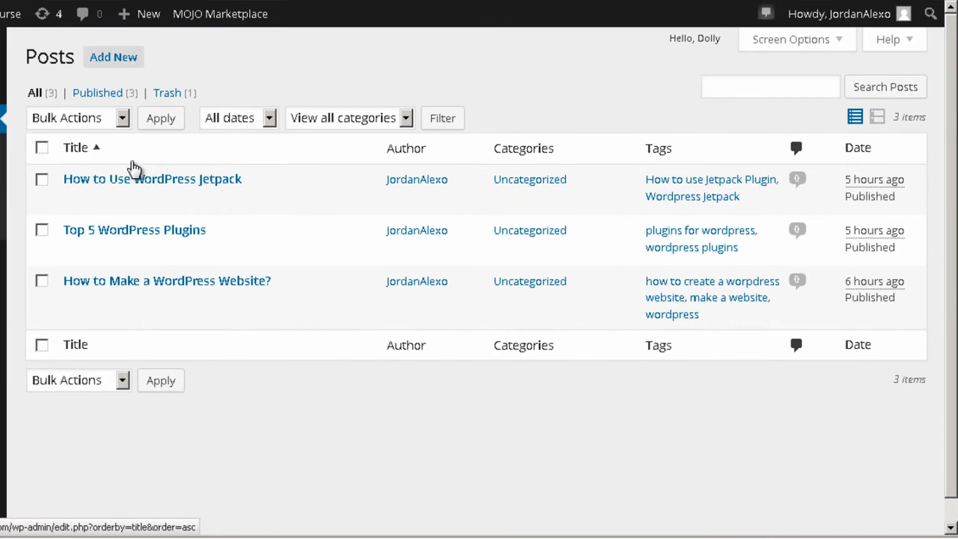
{"action": "mouse_move", "coordinate": [143, 183]}
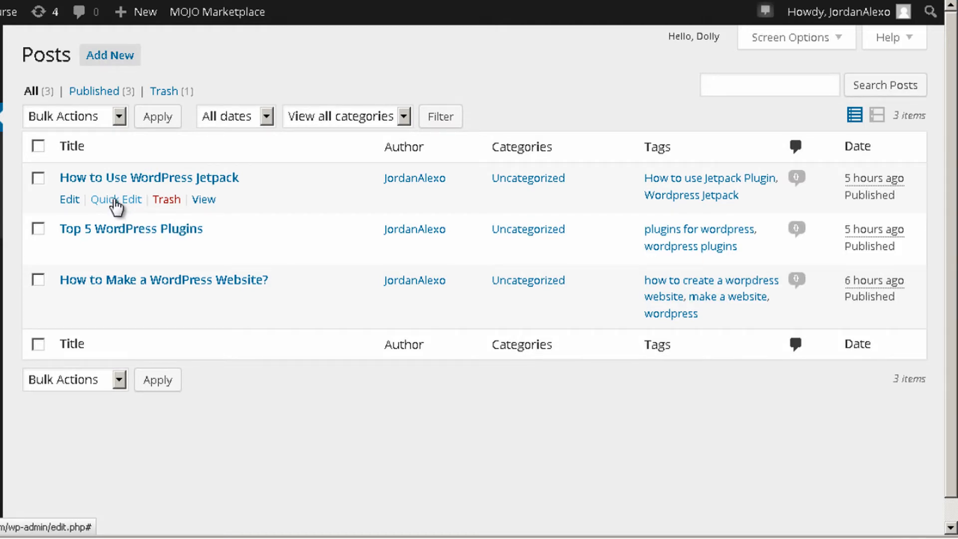
{"action": "left_click", "coordinate": [116, 200]}
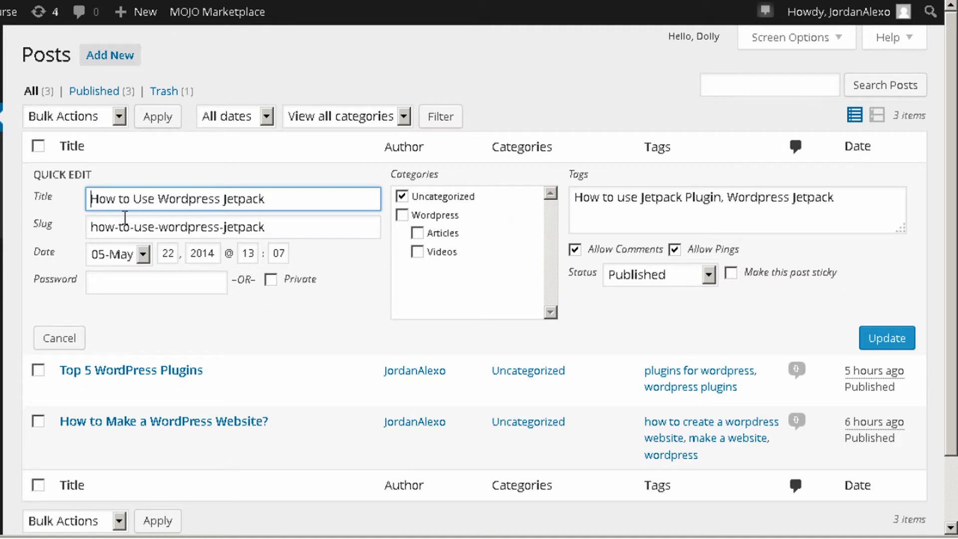
{"action": "left_click", "coordinate": [403, 196]}
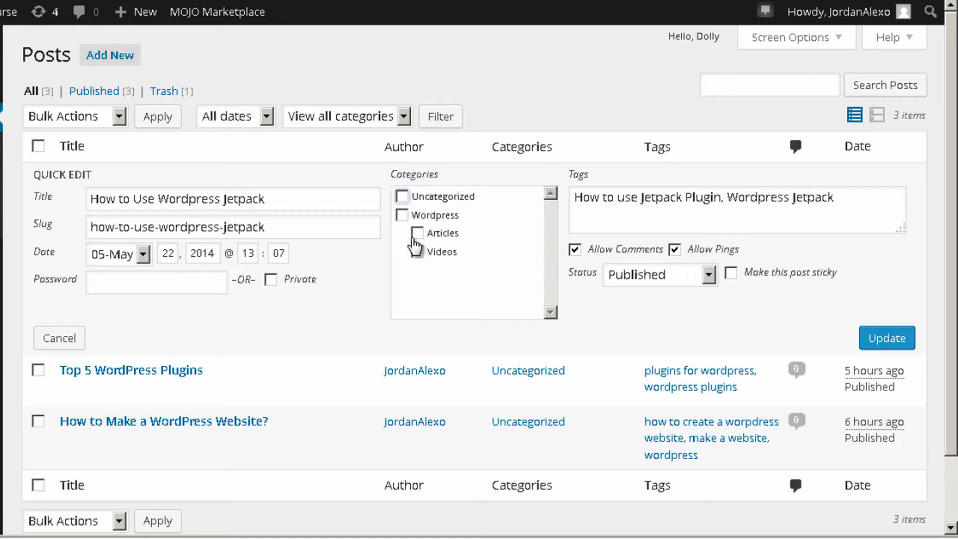
{"action": "left_click", "coordinate": [411, 219]}
{"action": "left_click", "coordinate": [417, 252]}
{"action": "left_click", "coordinate": [869, 342]}
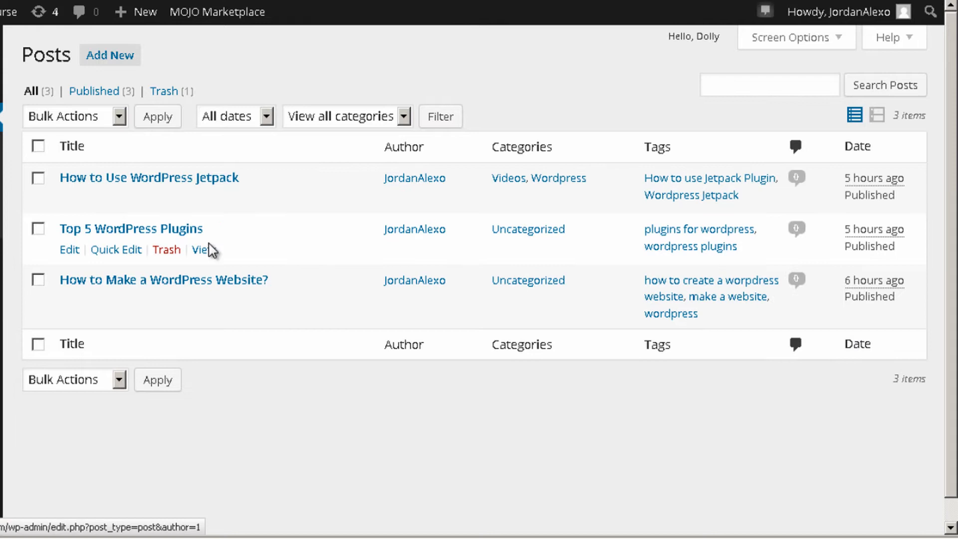
Step: Quick-edit "Top 5 WordPress Plugins" to replace the Uncategorized category with Wordpress and Articles, and update the post
{"action": "left_click", "coordinate": [134, 249]}
{"action": "left_click", "coordinate": [402, 247]}
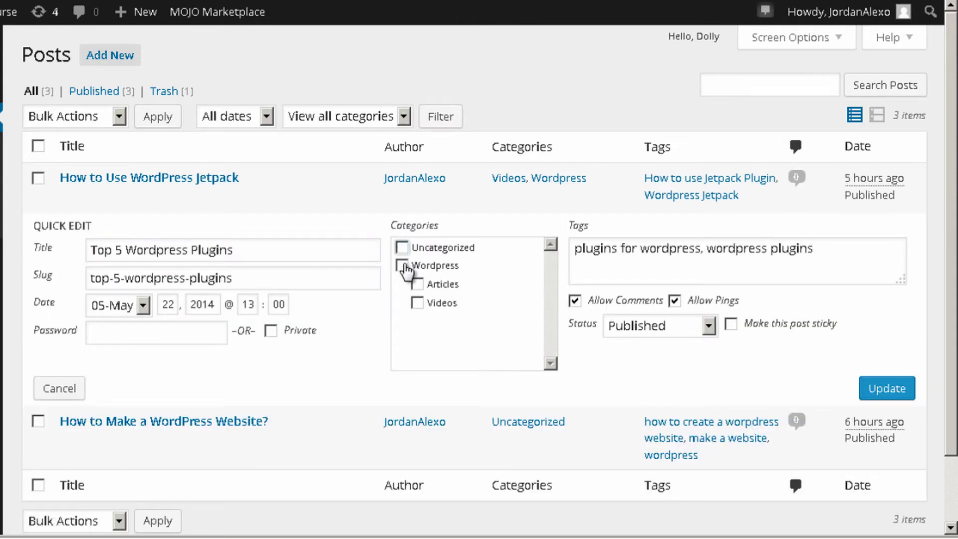
{"action": "left_click", "coordinate": [401, 265]}
{"action": "left_click", "coordinate": [418, 284]}
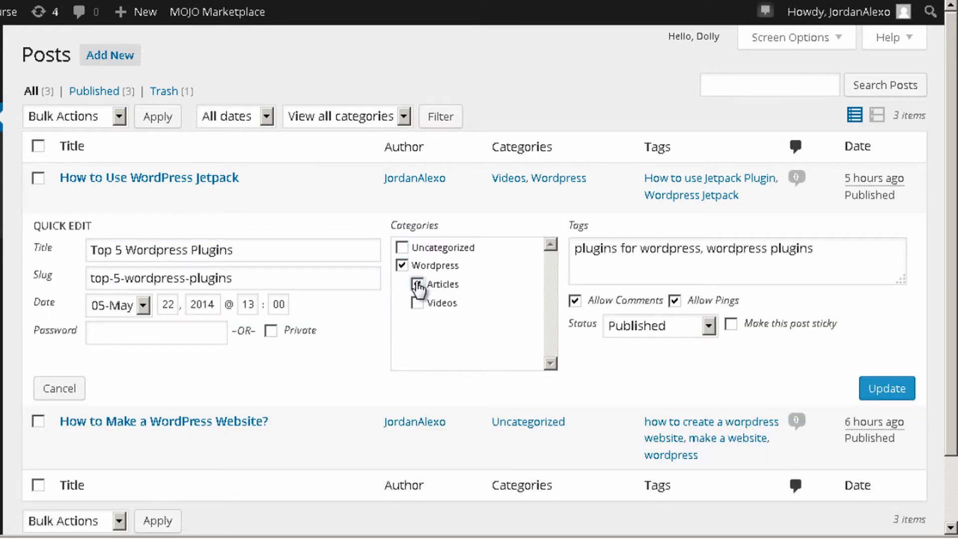
{"action": "left_click", "coordinate": [869, 392]}
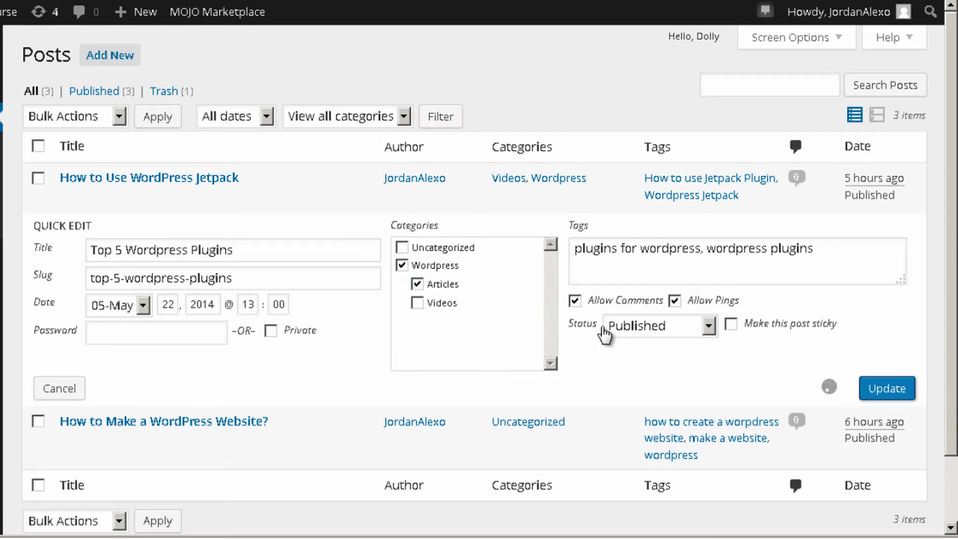
Step: Quick-edit "How to Make a WordPress Website?" to replace Uncategorized with Wordpress and Articles, and update the post
{"action": "scroll", "coordinate": [605, 335], "scroll_direction": "down", "scroll_amount": 3}
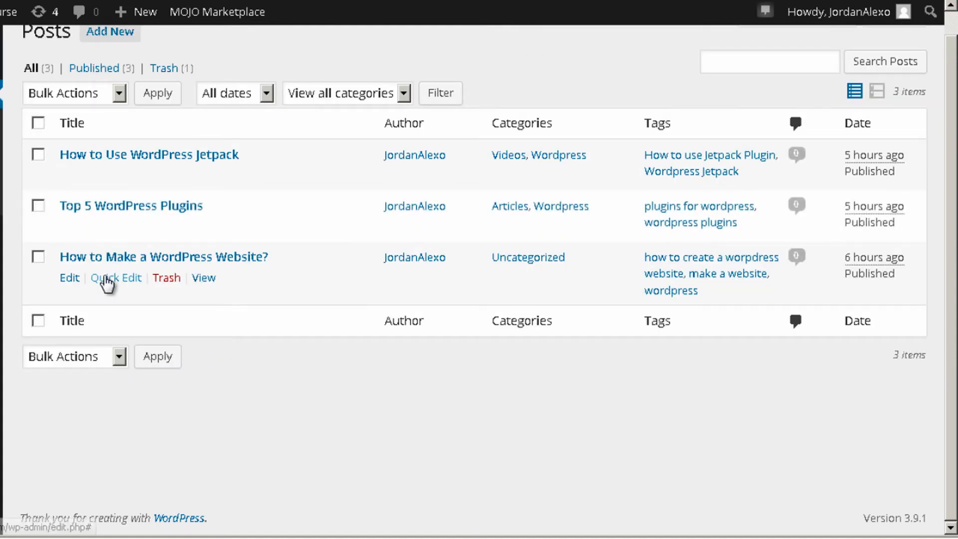
{"action": "left_click", "coordinate": [103, 279]}
{"action": "left_click", "coordinate": [402, 275]}
{"action": "left_click", "coordinate": [402, 293]}
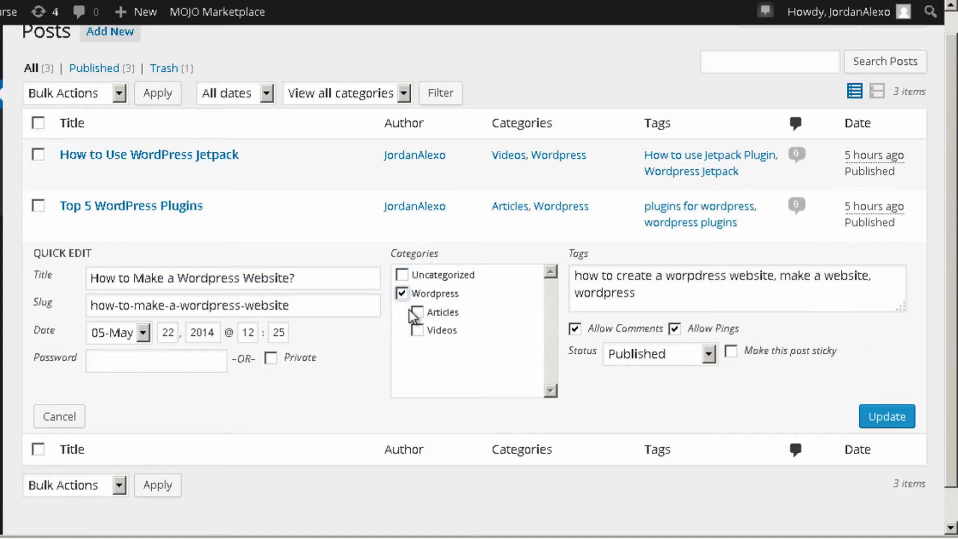
{"action": "left_click", "coordinate": [418, 312]}
{"action": "left_click", "coordinate": [875, 419]}
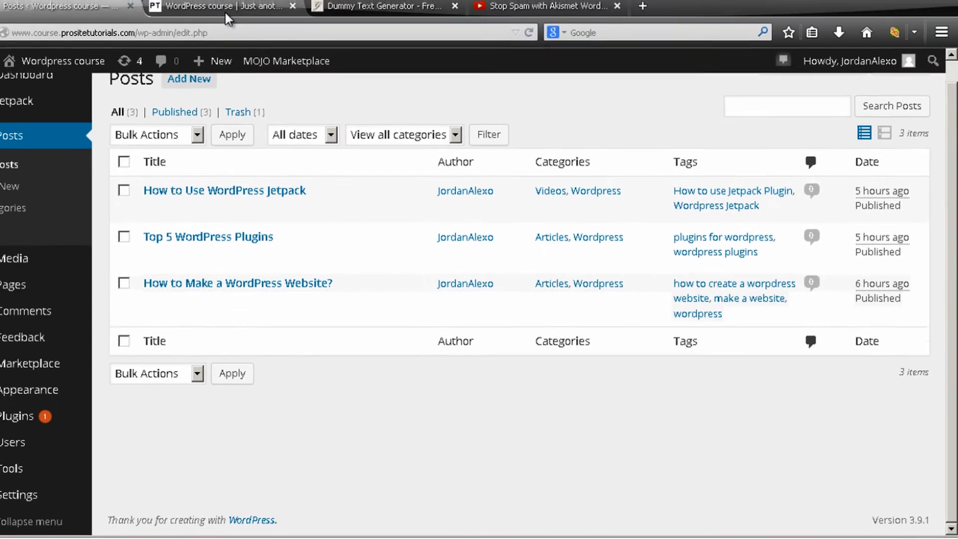
Step: Reload the homepage, check the categories under its posts, and open the full "Top 5 WordPress Plugins" post
{"action": "left_click", "coordinate": [247, 27]}
{"action": "left_click", "coordinate": [542, 48]}
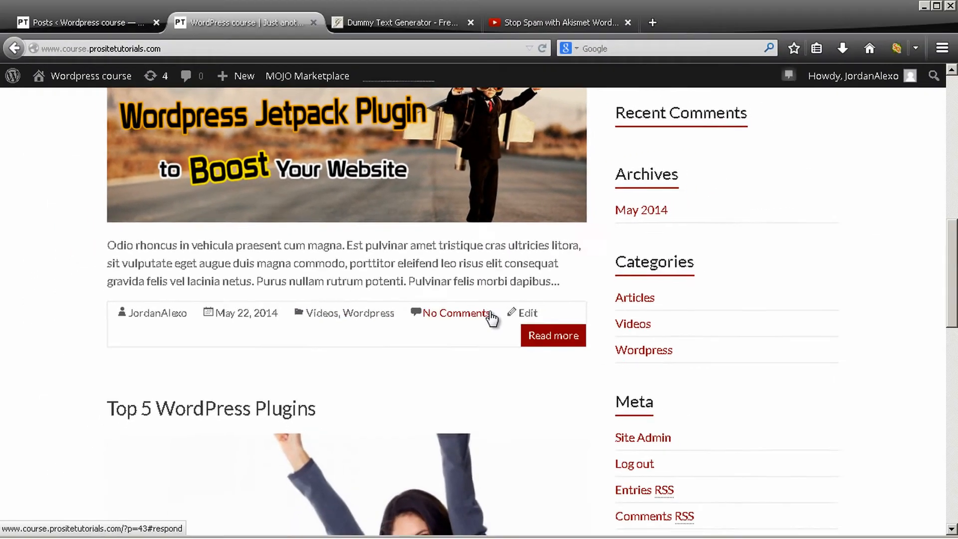
{"action": "scroll", "coordinate": [656, 346], "scroll_direction": "down", "scroll_amount": 10}
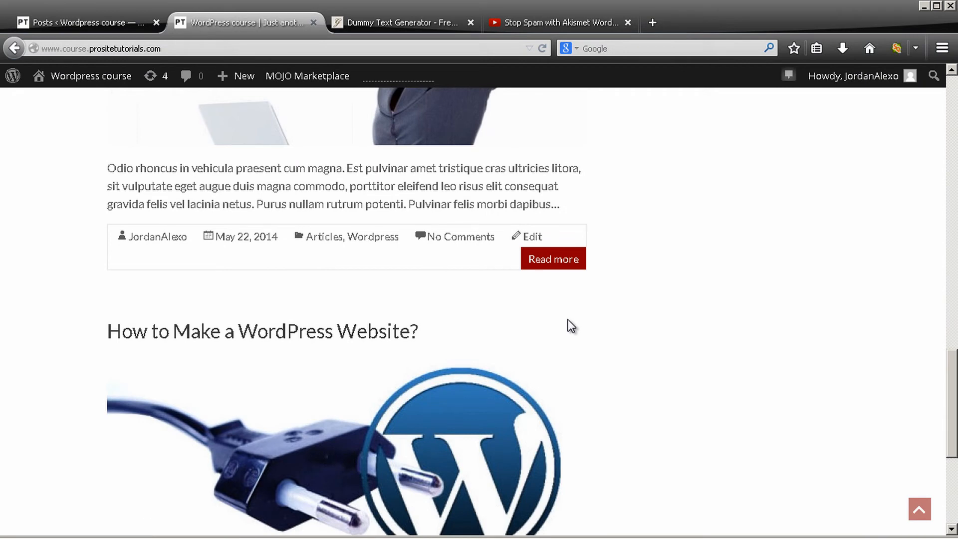
{"action": "left_click", "coordinate": [566, 265]}
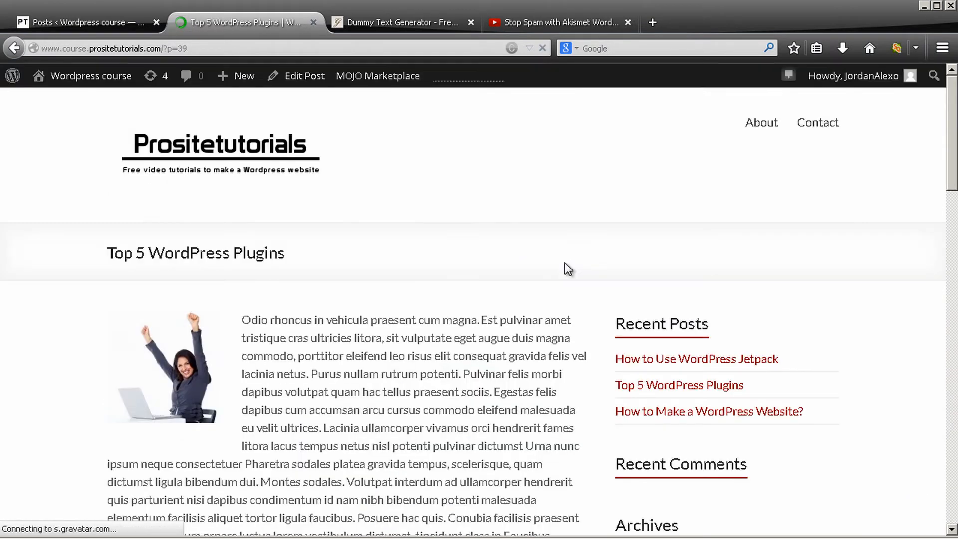
Step: Open the Articles category archive from the end of the "Top 5 WordPress Plugins" post and look through the posts it lists
{"action": "scroll", "coordinate": [424, 320], "scroll_direction": "down", "scroll_amount": 14}
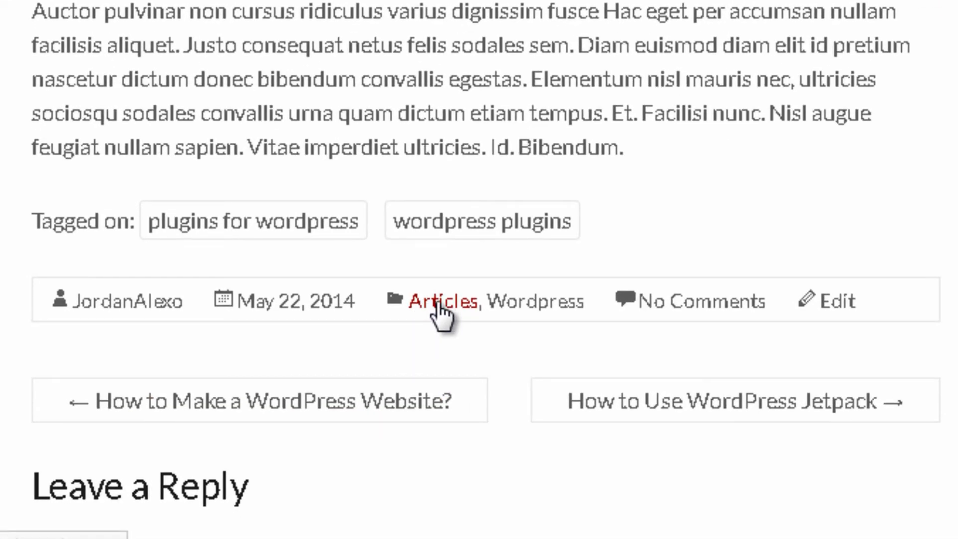
{"action": "left_click", "coordinate": [441, 302]}
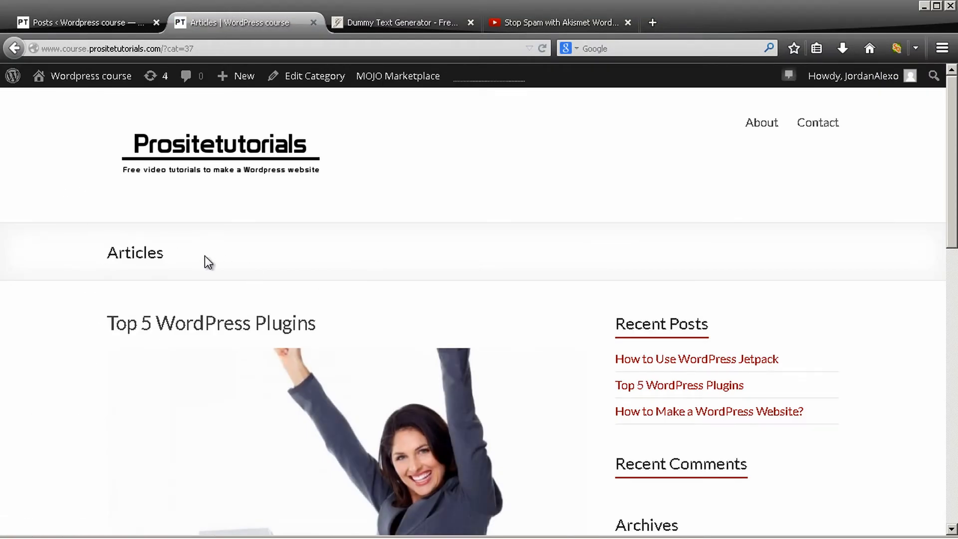
{"action": "scroll", "coordinate": [175, 242], "scroll_direction": "down", "scroll_amount": 5}
{"action": "scroll", "coordinate": [211, 163], "scroll_direction": "down", "scroll_amount": 10}
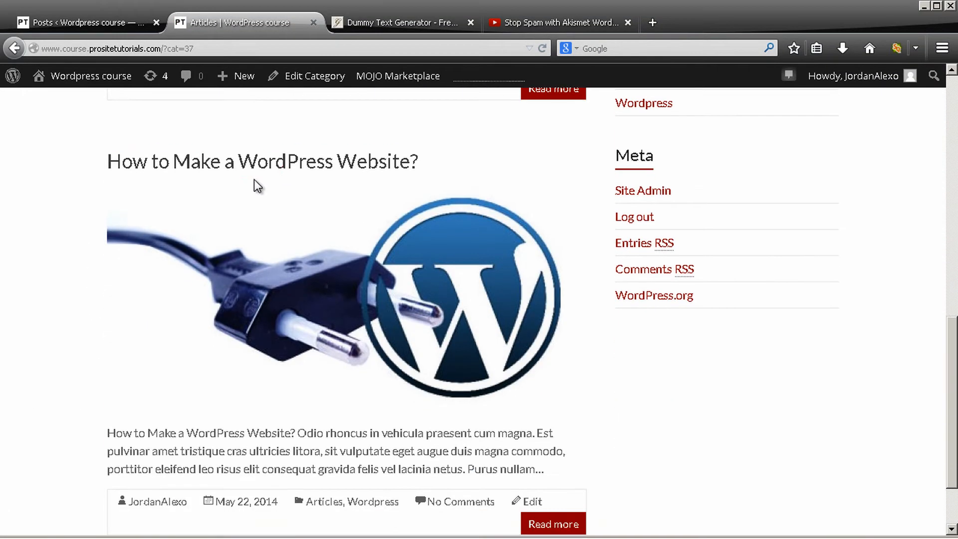
{"action": "scroll", "coordinate": [306, 262], "scroll_direction": "up", "scroll_amount": 8}
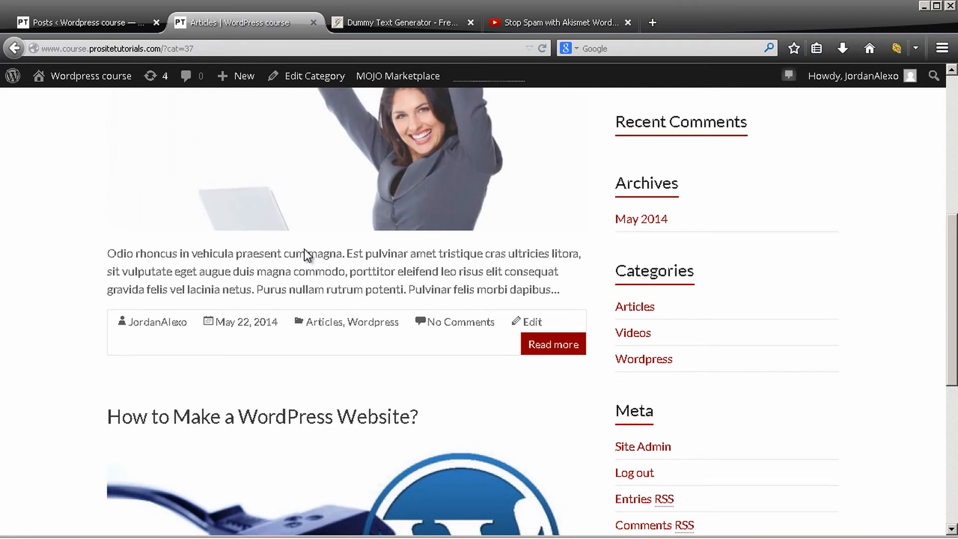
{"action": "scroll", "coordinate": [294, 254], "scroll_direction": "up", "scroll_amount": 2}
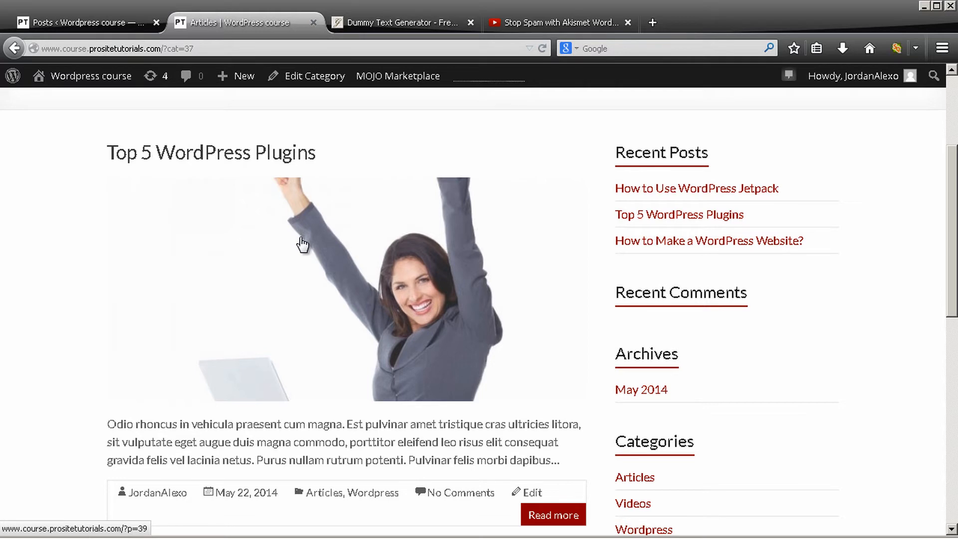
Step: Return to the admin list of all posts and filter it by the Articles category
{"action": "left_click", "coordinate": [80, 22]}
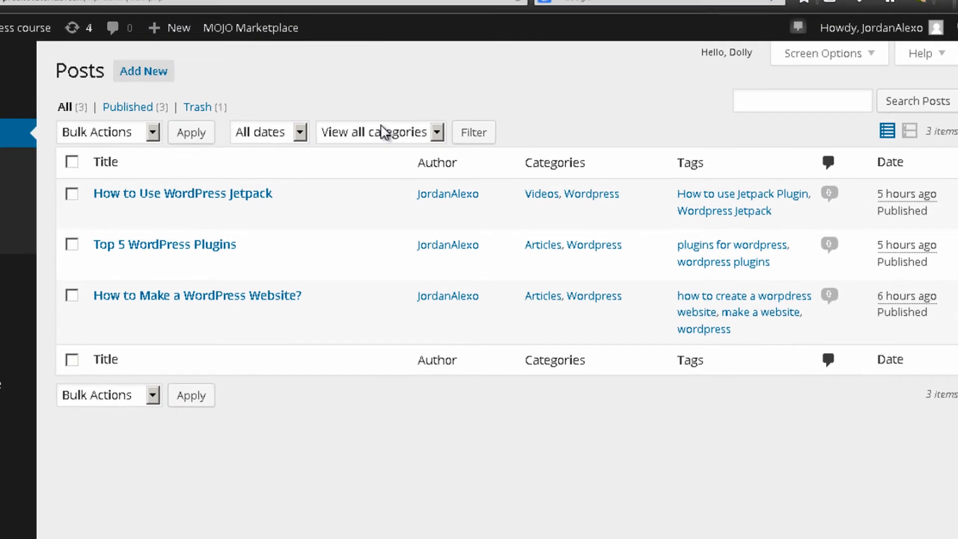
{"action": "left_click", "coordinate": [388, 133]}
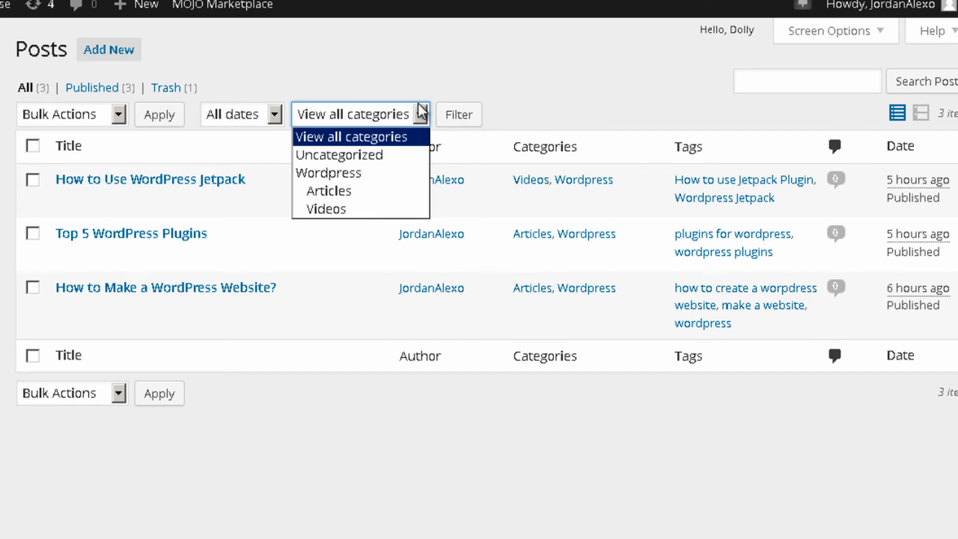
{"action": "left_click", "coordinate": [344, 189]}
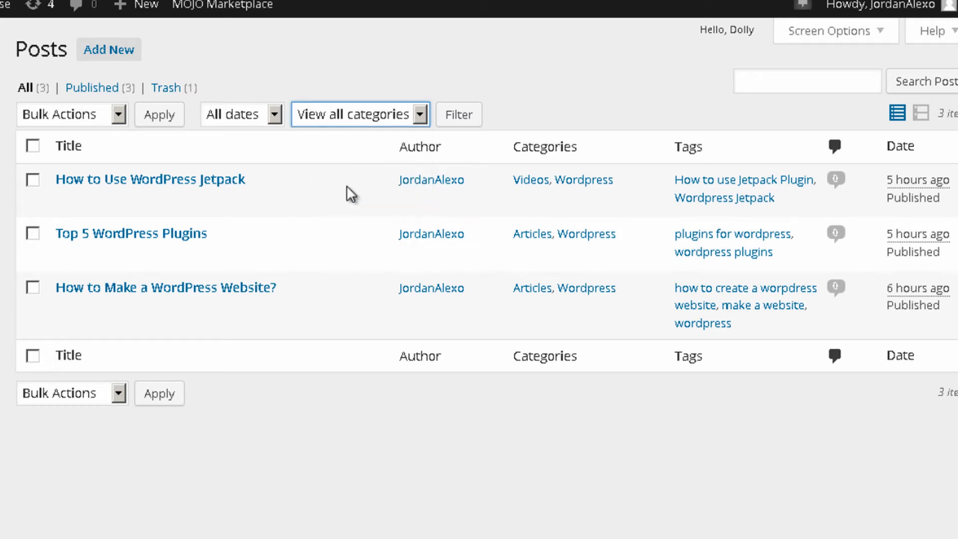
{"action": "left_click", "coordinate": [458, 116]}
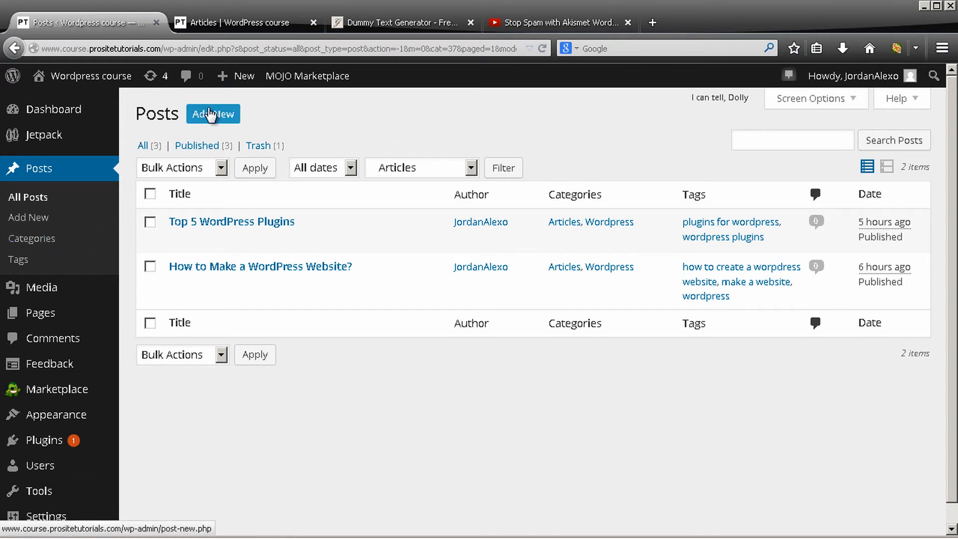
Step: Start a new post and look over its title, body, category and tag sections
{"action": "left_click", "coordinate": [210, 115]}
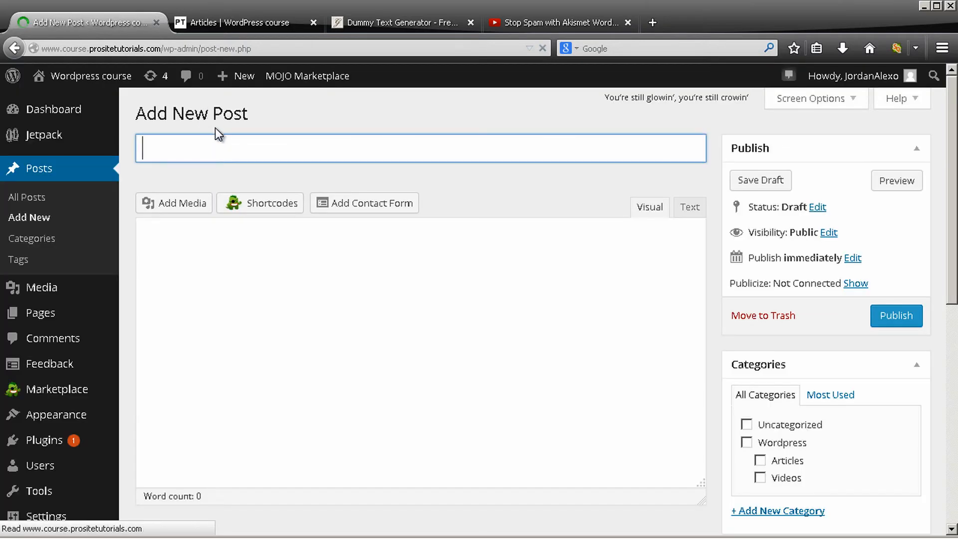
{"action": "scroll", "coordinate": [417, 195], "scroll_direction": "down", "scroll_amount": 3}
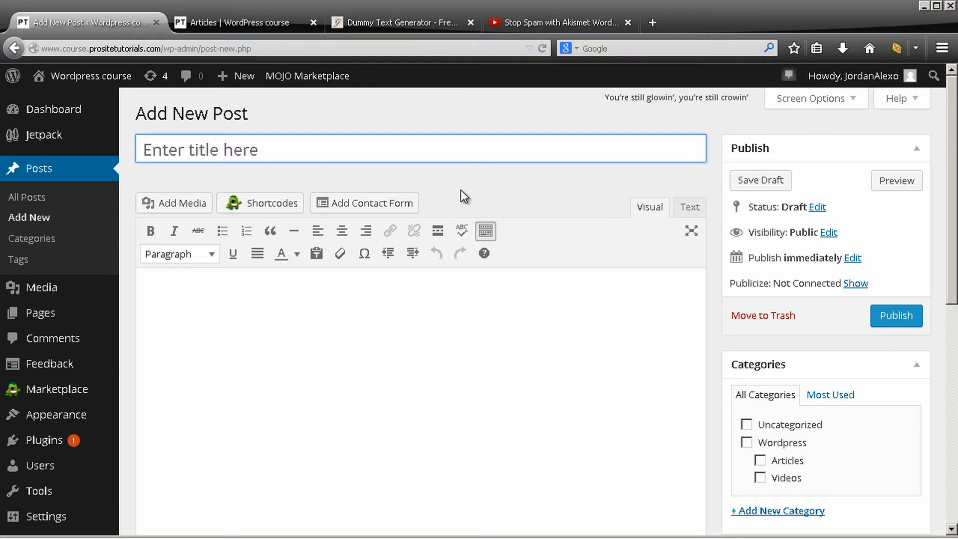
{"action": "left_click", "coordinate": [265, 148]}
{"action": "left_click", "coordinate": [334, 314]}
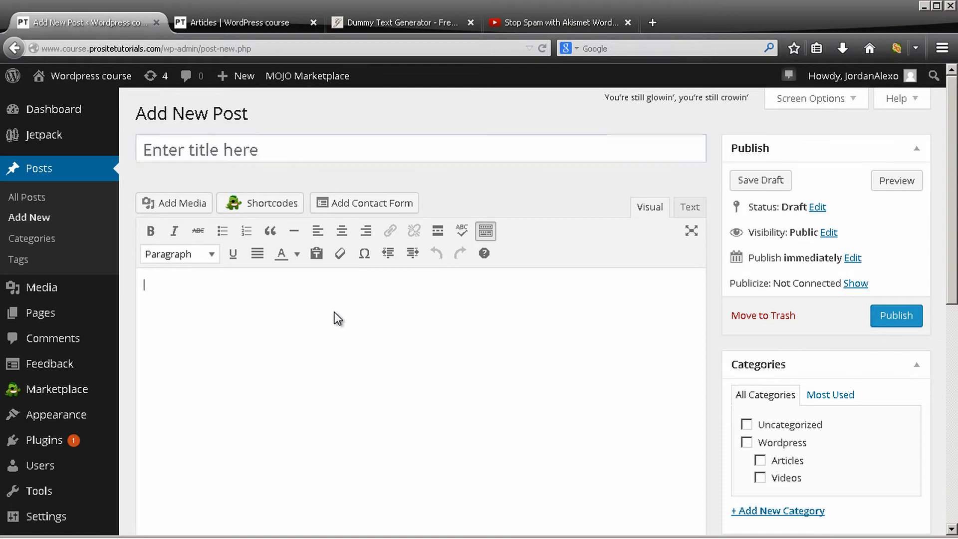
{"action": "scroll", "coordinate": [342, 299], "scroll_direction": "down", "scroll_amount": 3}
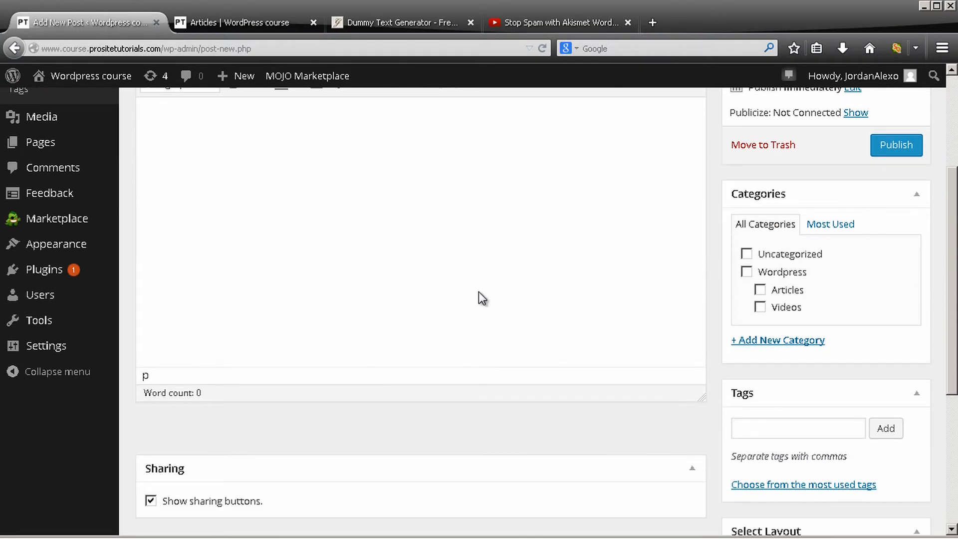
{"action": "scroll", "coordinate": [478, 294], "scroll_direction": "up", "scroll_amount": 3}
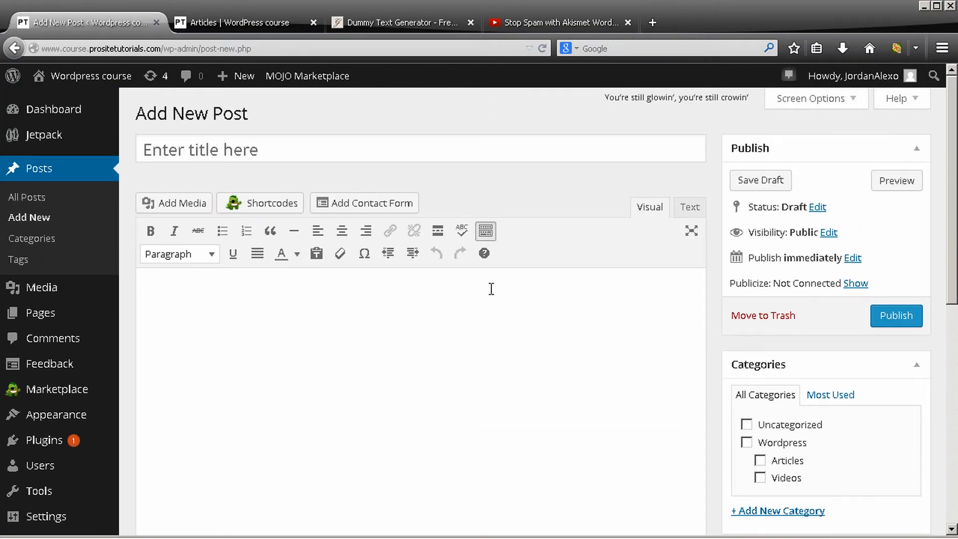
Step: Title the new post "Stop Spam with Akismet Wordpress Plugin"
{"action": "left_click", "coordinate": [349, 147]}
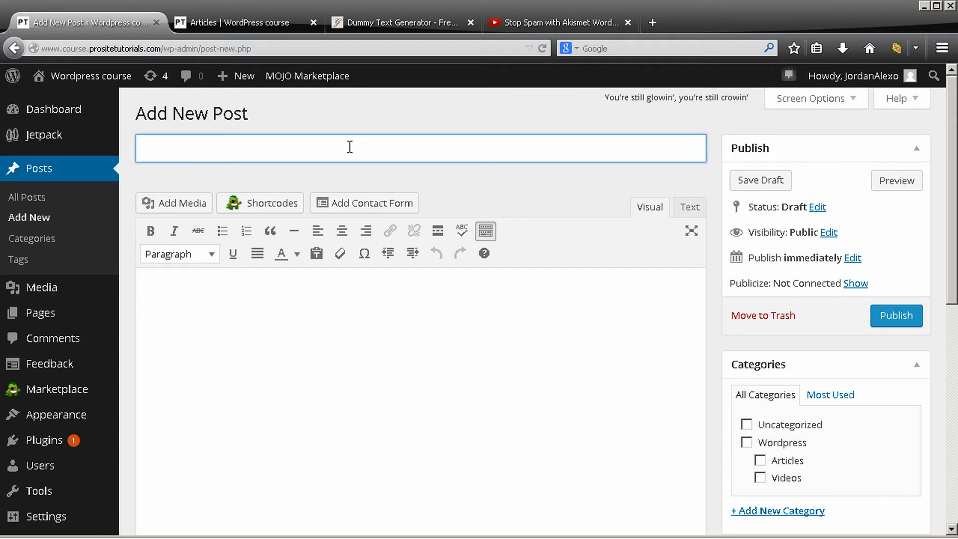
{"action": "type", "text": "sTO"}
{"action": "key", "text": "BackSpace"}
{"action": "key", "text": "BackSpace"}
{"action": "key", "text": "BackSpace"}
{"action": "type", "text": "Stop Spam with Akis"}
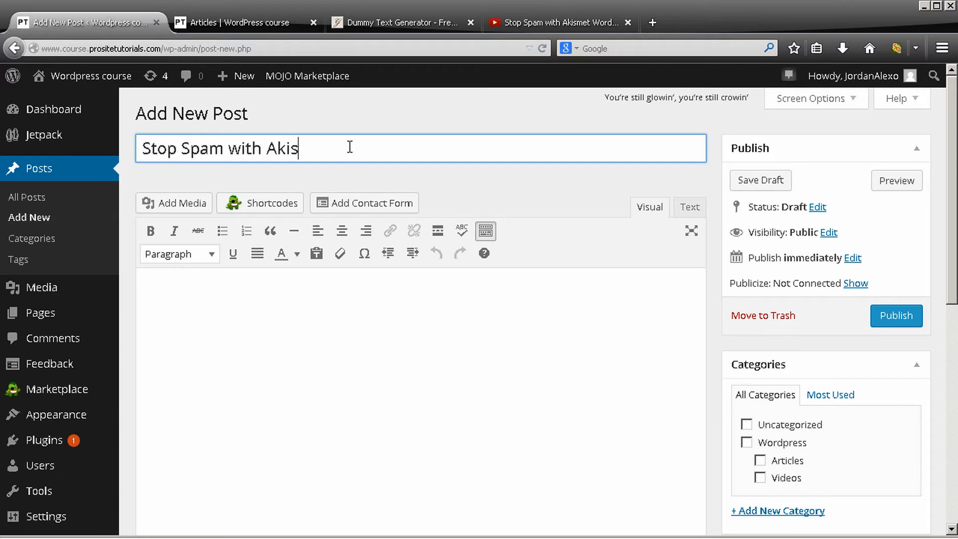
{"action": "type", "text": "met Wordpress "}
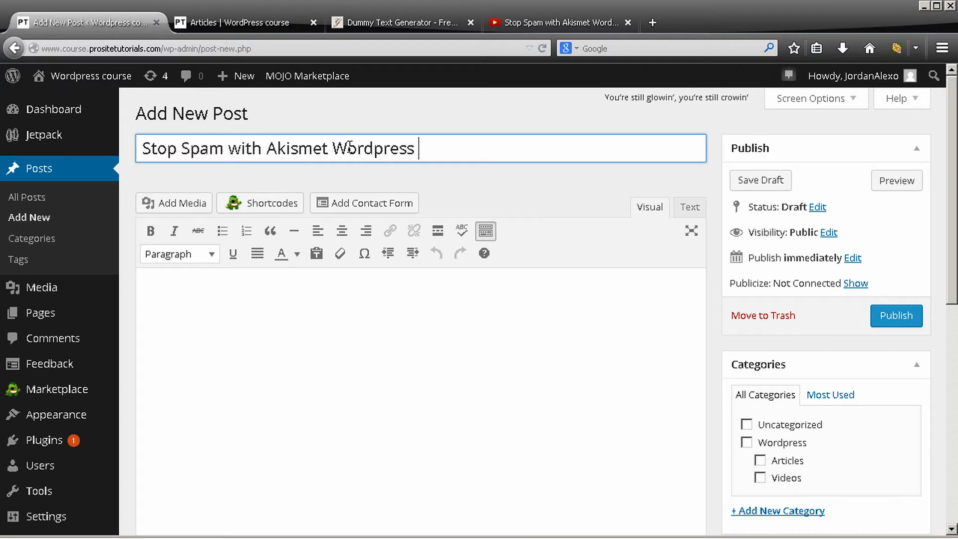
{"action": "type", "text": "Plugin"}
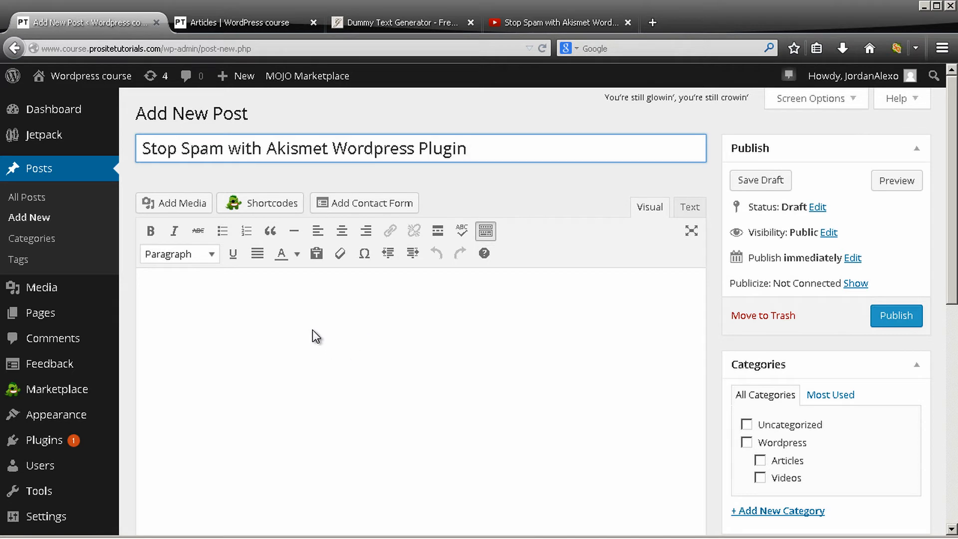
Step: Begin a video shortcode in the post body with "[youtube"
{"action": "left_click", "coordinate": [404, 280]}
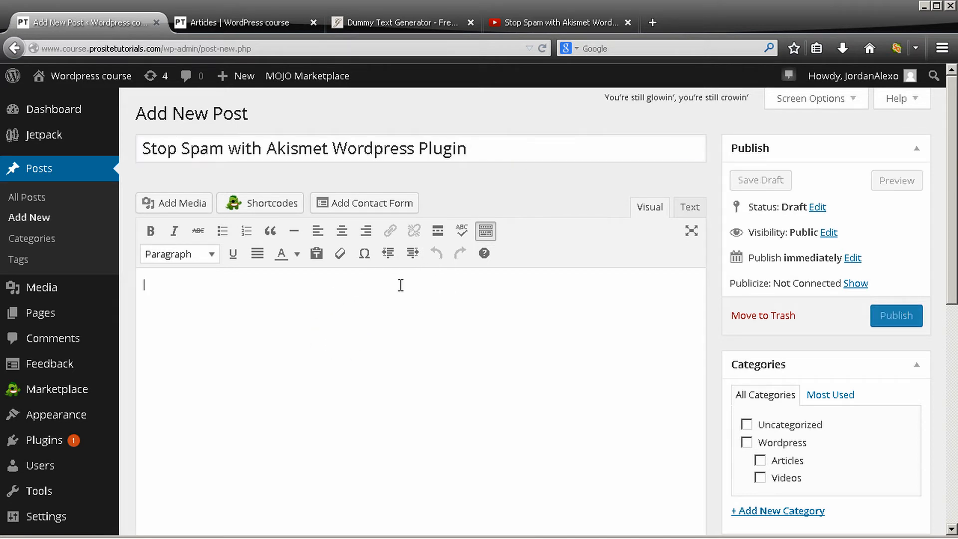
{"action": "type", "text": "["}
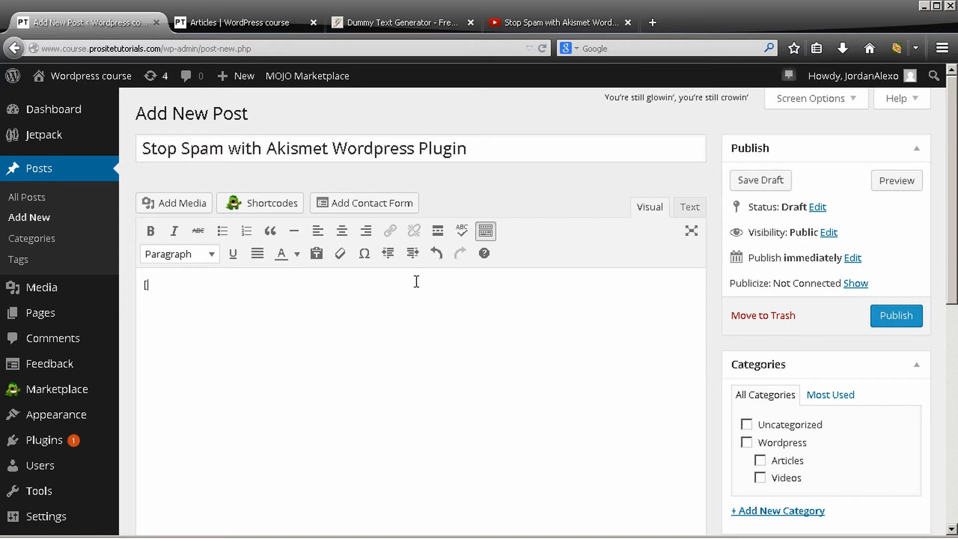
{"action": "type", "text": "y"}
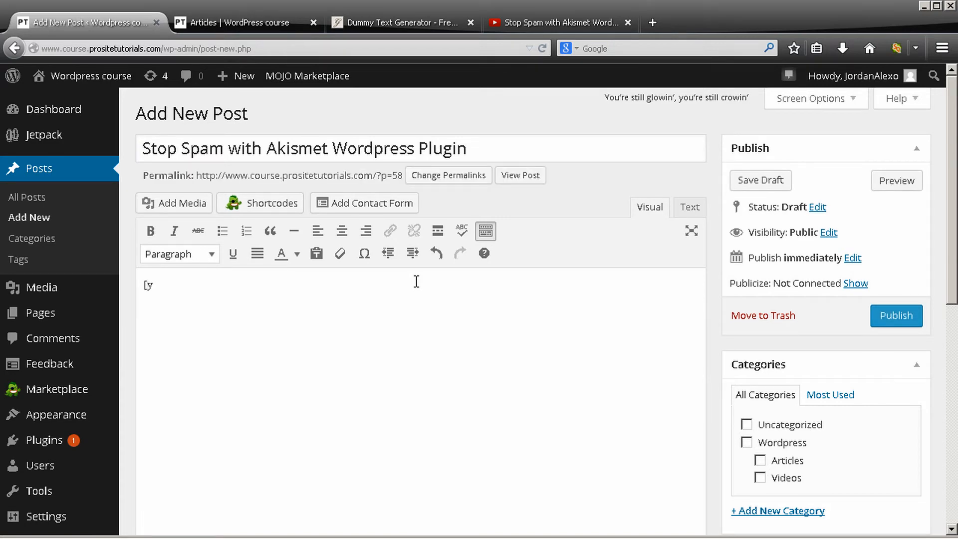
{"action": "type", "text": "outube"}
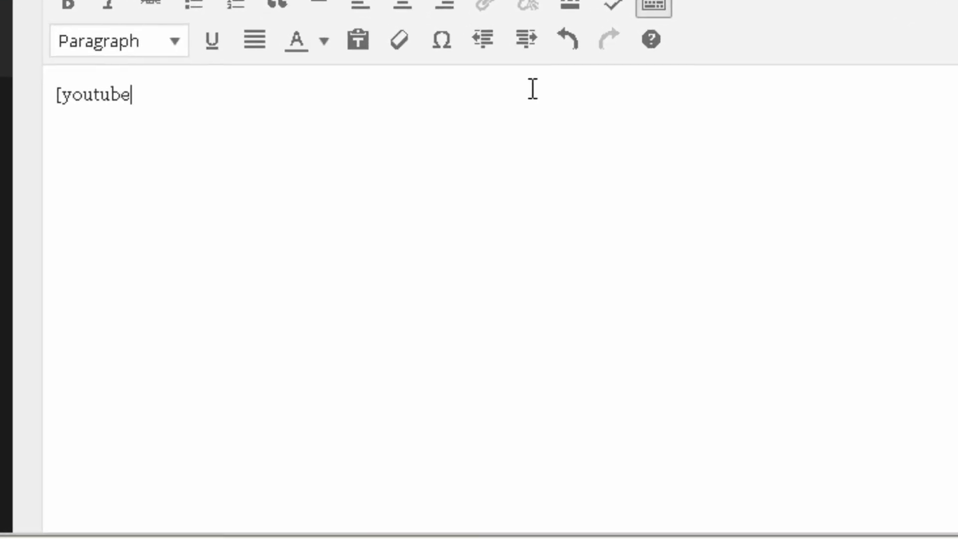
{"action": "left_click_drag", "start_coordinate": [130, 95], "coordinate": [41, 95]}
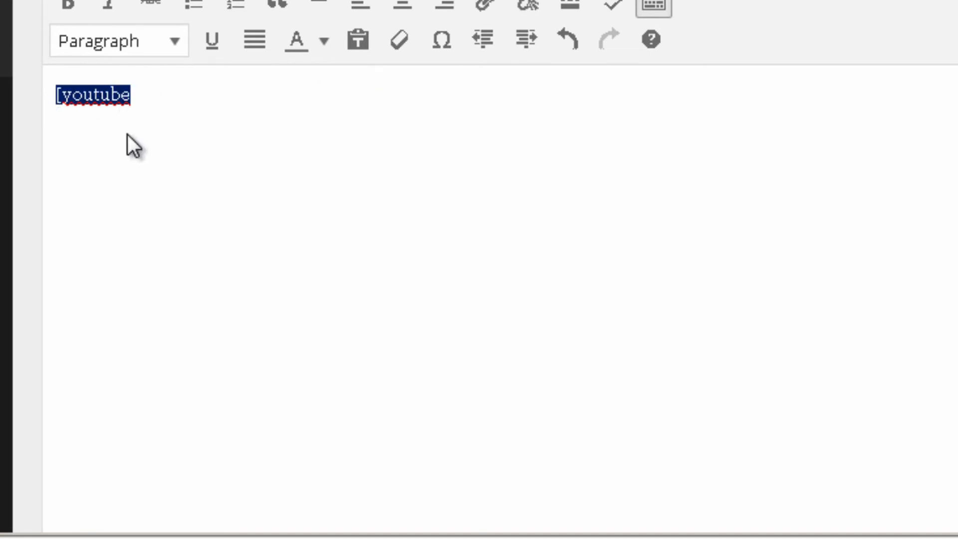
{"action": "left_click", "coordinate": [307, 119]}
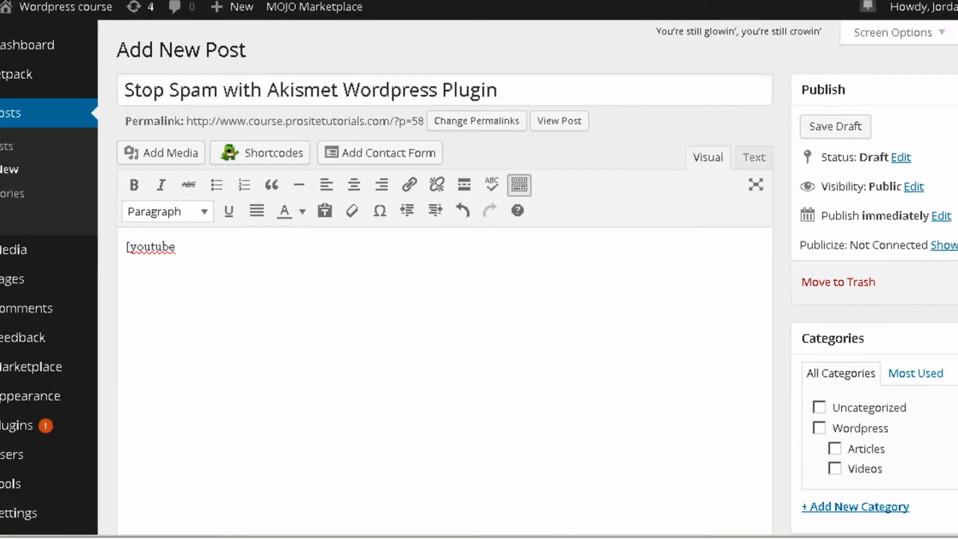
Step: Copy the Akismet video's YouTube address without its playlist part, insert it after "[youtube ", close the shortcode with "]" and start a new line
{"action": "left_click", "coordinate": [548, 23]}
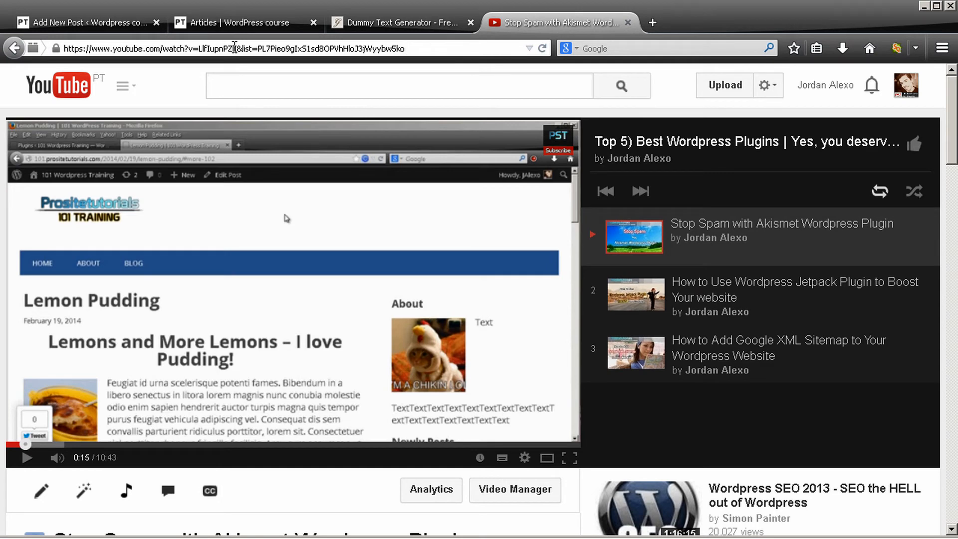
{"action": "left_click_drag", "start_coordinate": [238, 48], "coordinate": [197, 40]}
{"action": "key", "text": "ctrl+c"}
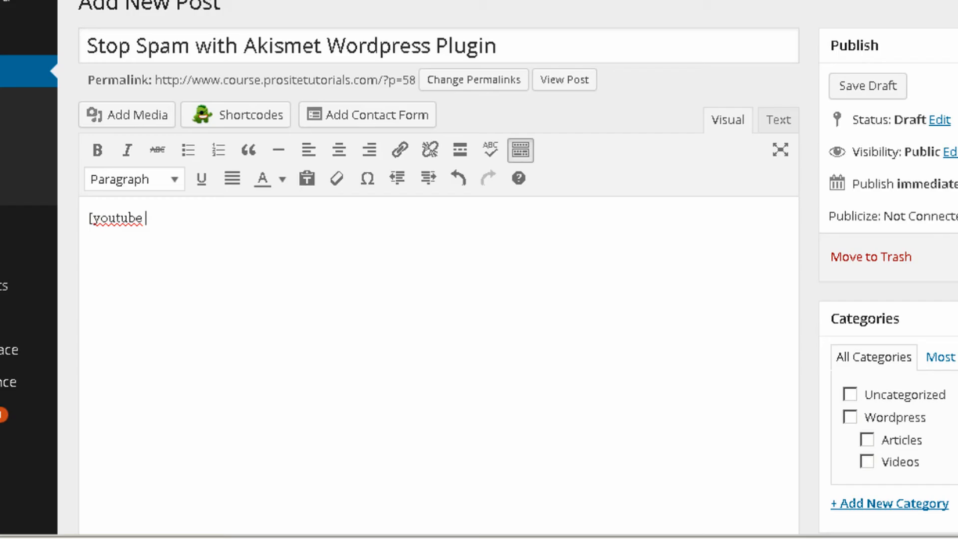
{"action": "key", "text": "ctrl+v"}
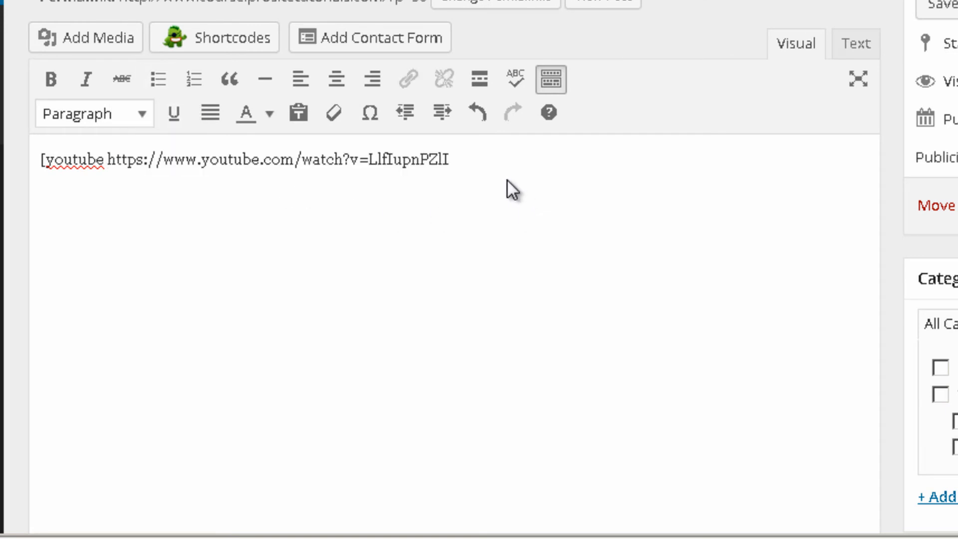
{"action": "type", "text": "]"}
{"action": "key", "text": "Return"}
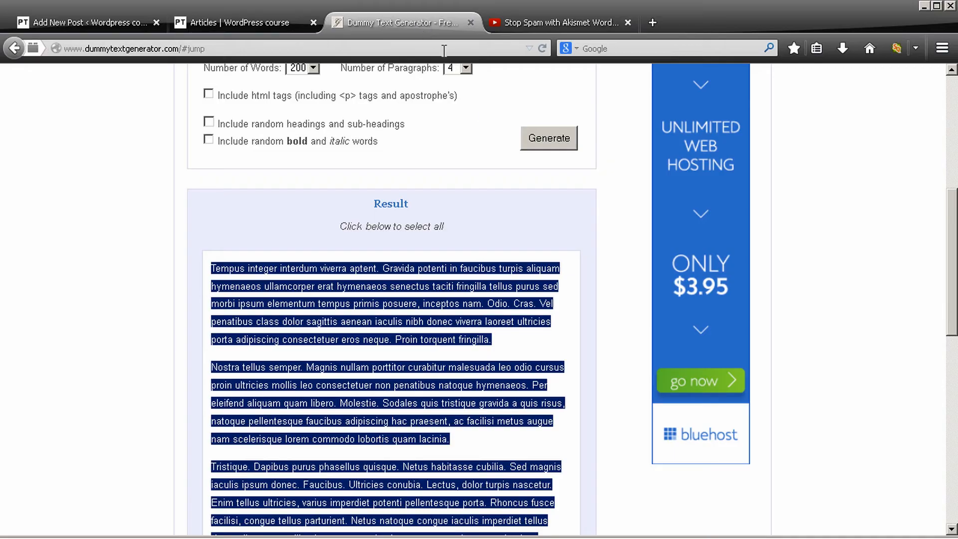
Step: Paste the text from the Dummy Text Generator below the shortcode and delete everything after its first paragraph
{"action": "left_click", "coordinate": [131, 26]}
{"action": "key", "text": "ctrl+v"}
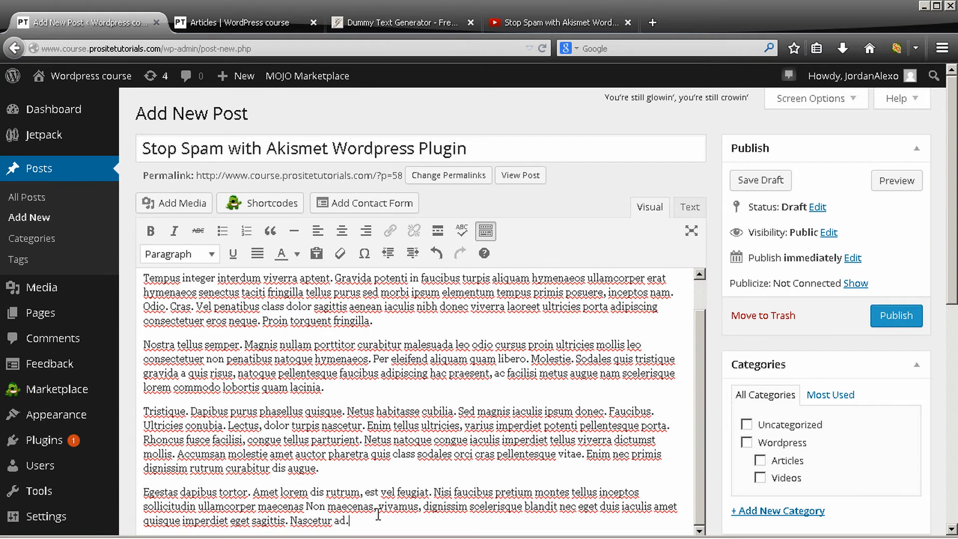
{"action": "left_click_drag", "start_coordinate": [378, 519], "coordinate": [141, 346]}
{"action": "key", "text": "BackSpace"}
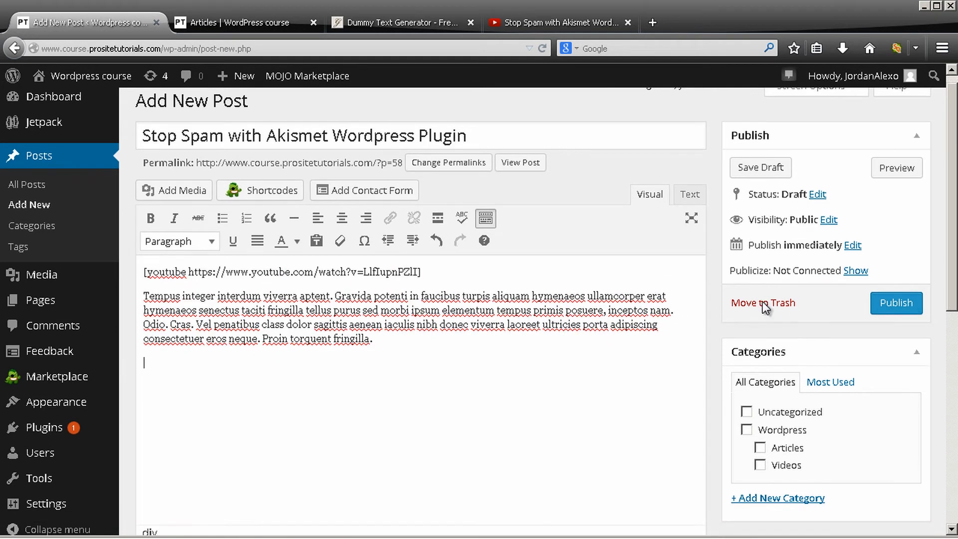
Step: Assign the new post to the Wordpress category and its Videos subcategory
{"action": "scroll", "coordinate": [764, 297], "scroll_direction": "down", "scroll_amount": 3}
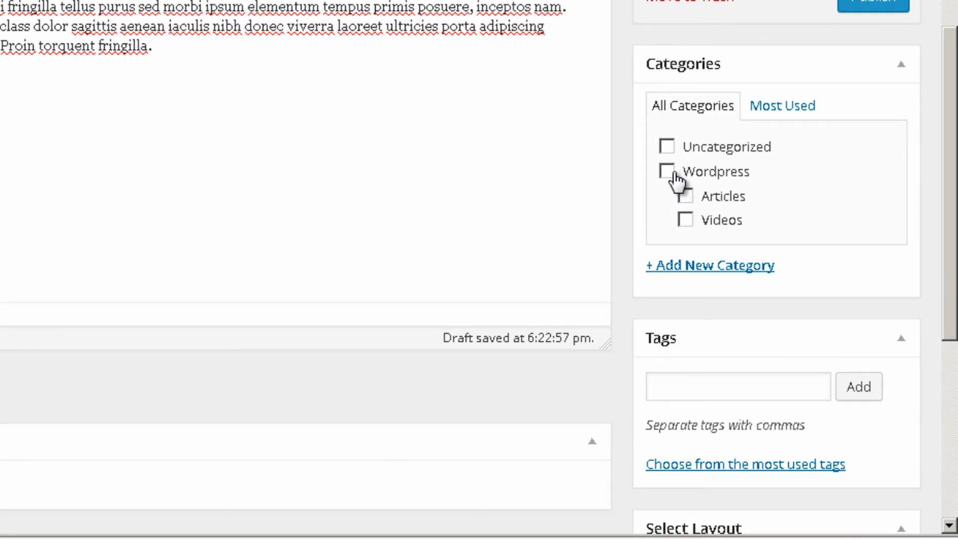
{"action": "left_click", "coordinate": [671, 172]}
{"action": "left_click", "coordinate": [688, 221]}
Step: Open the fields for adding a new category, and review the tags, layout and featured image settings of the post
{"action": "left_click", "coordinate": [685, 267]}
{"action": "scroll", "coordinate": [809, 319], "scroll_direction": "down", "scroll_amount": 2}
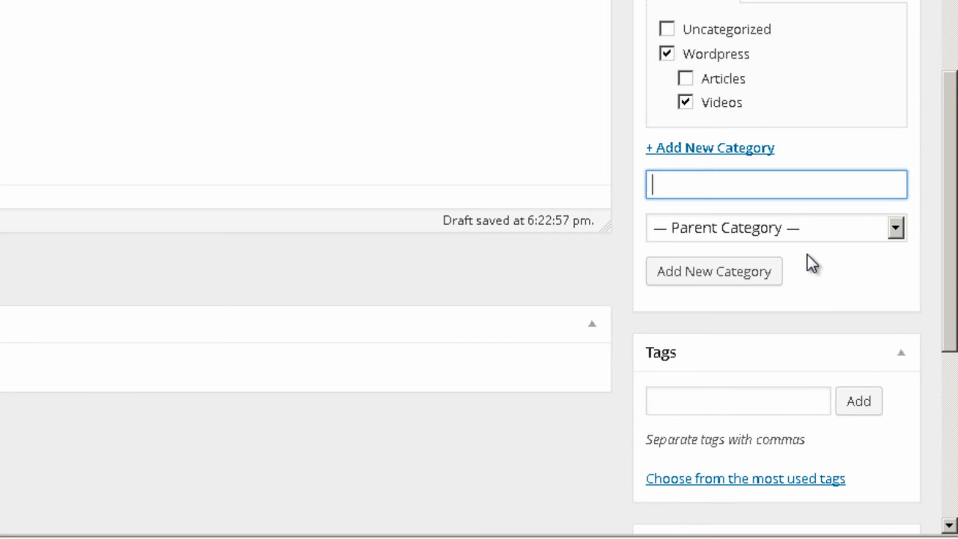
{"action": "scroll", "coordinate": [807, 258], "scroll_direction": "down", "scroll_amount": 4}
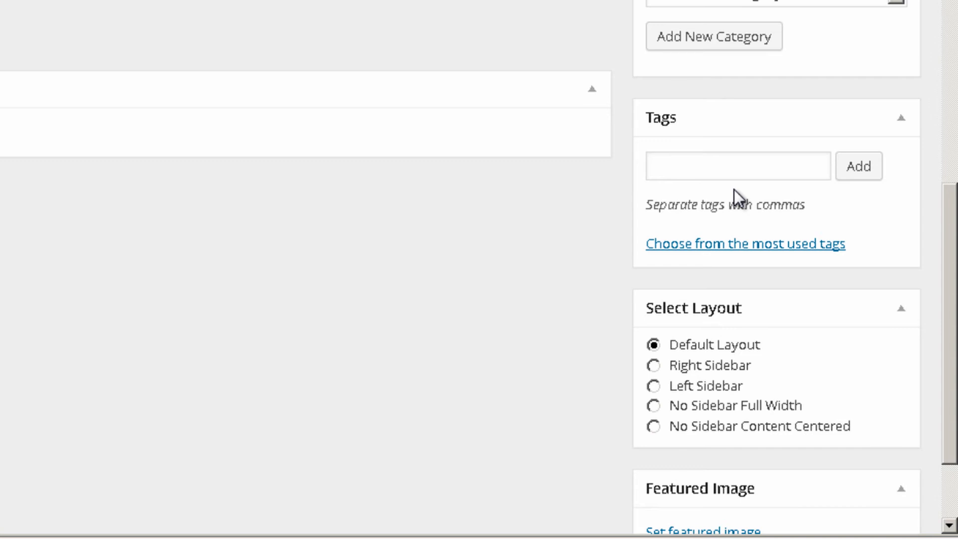
{"action": "scroll", "coordinate": [541, 273], "scroll_direction": "up", "scroll_amount": 8}
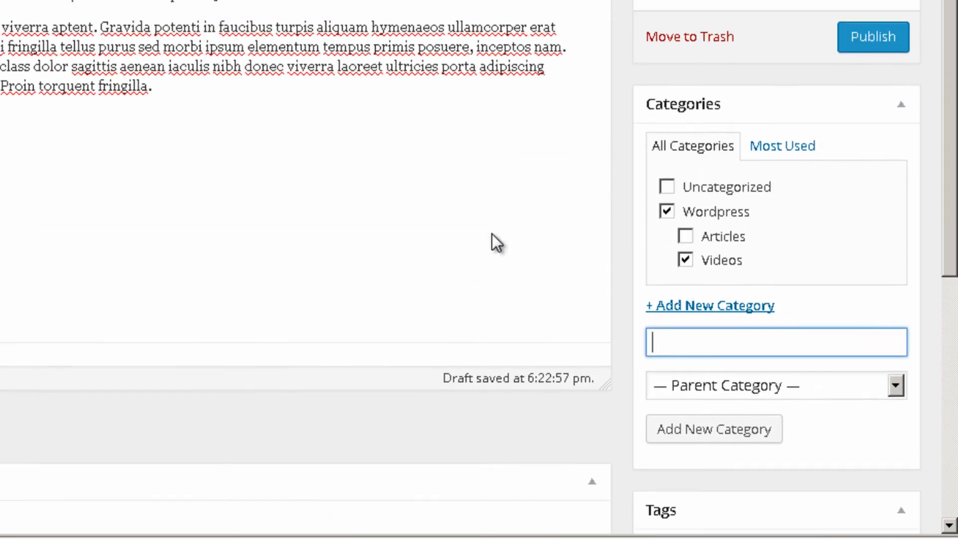
{"action": "scroll", "coordinate": [492, 234], "scroll_direction": "up", "scroll_amount": 2}
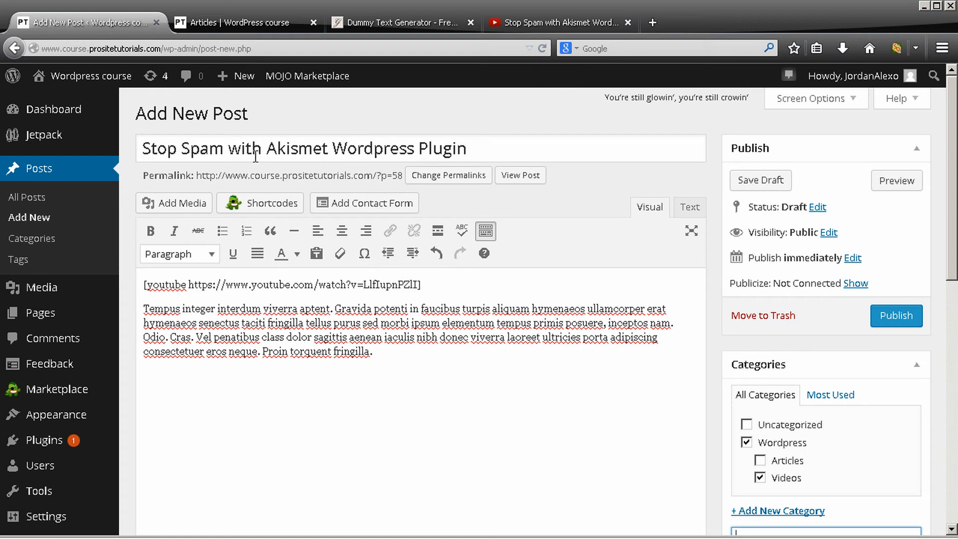
Step: Copy "Akismet Wordpress Plugin" from the post title and paste it as the first tag entry
{"action": "left_click_drag", "start_coordinate": [266, 147], "coordinate": [479, 148]}
{"action": "key", "text": "ctrl+c"}
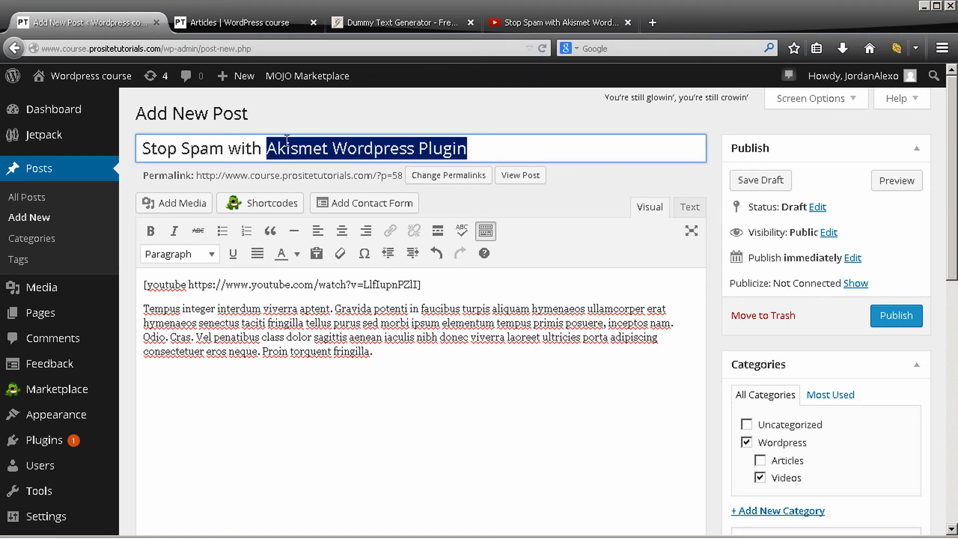
{"action": "scroll", "coordinate": [385, 176], "scroll_direction": "down", "scroll_amount": 5}
{"action": "scroll", "coordinate": [571, 224], "scroll_direction": "down", "scroll_amount": 2}
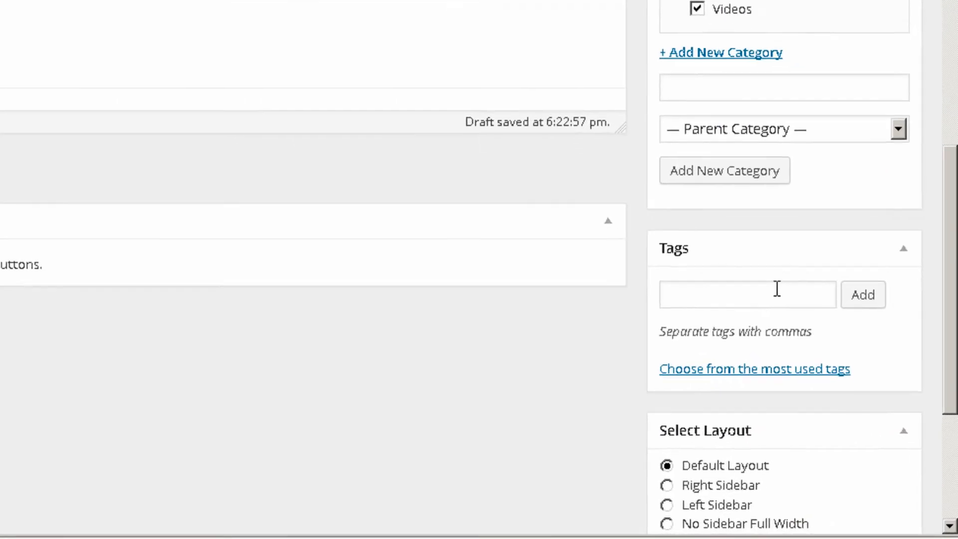
{"action": "left_click", "coordinate": [810, 335]}
{"action": "key", "text": "ctrl+v"}
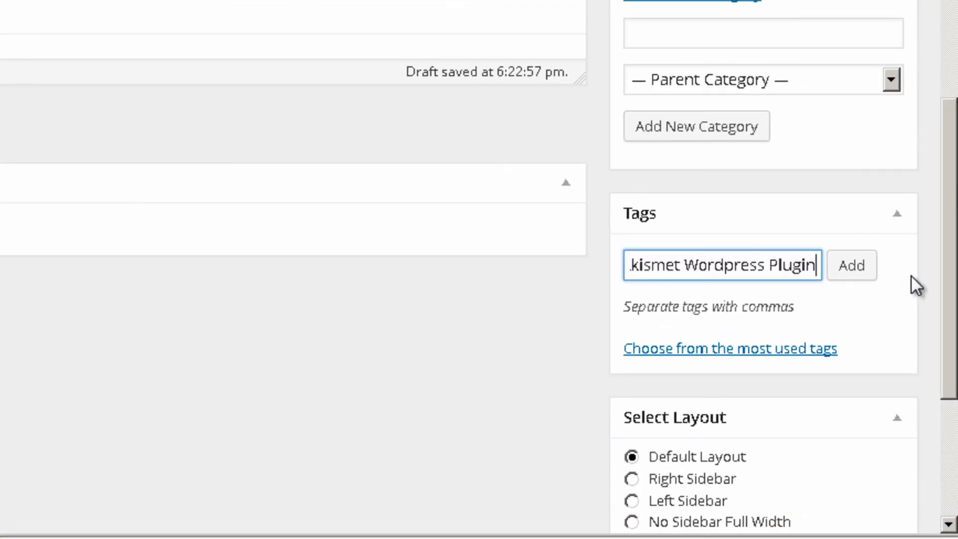
Step: Extend the tag entry with "Akismet for Wordpress" and "How to block comment", separated by commas, and add all the tags to the post
{"action": "type", "text": ","}
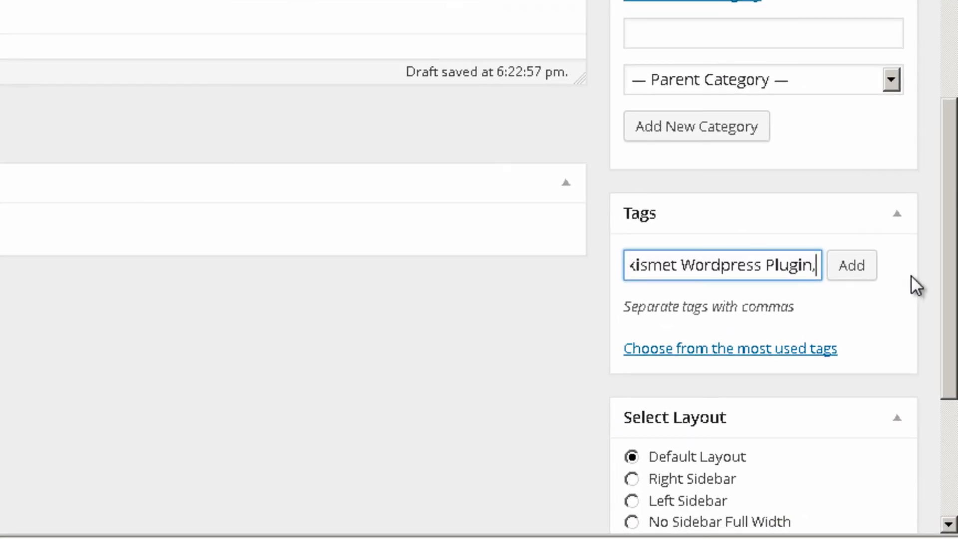
{"action": "type", "text": "Akis"}
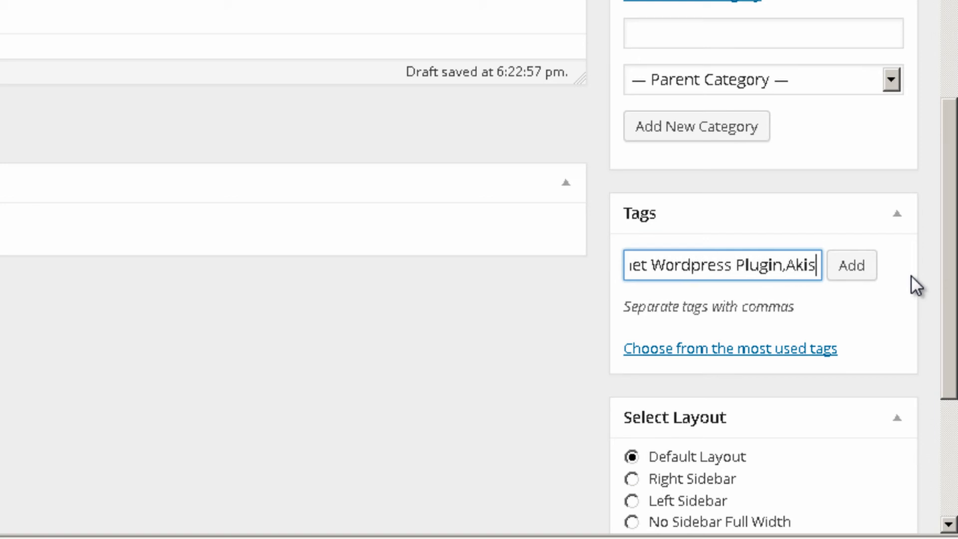
{"action": "type", "text": "met "}
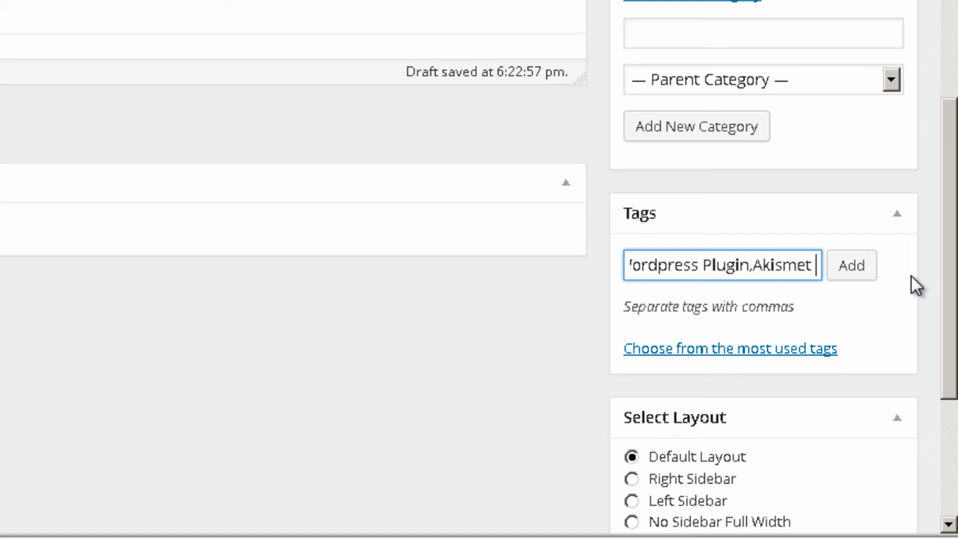
{"action": "type", "text": "for Wr"}
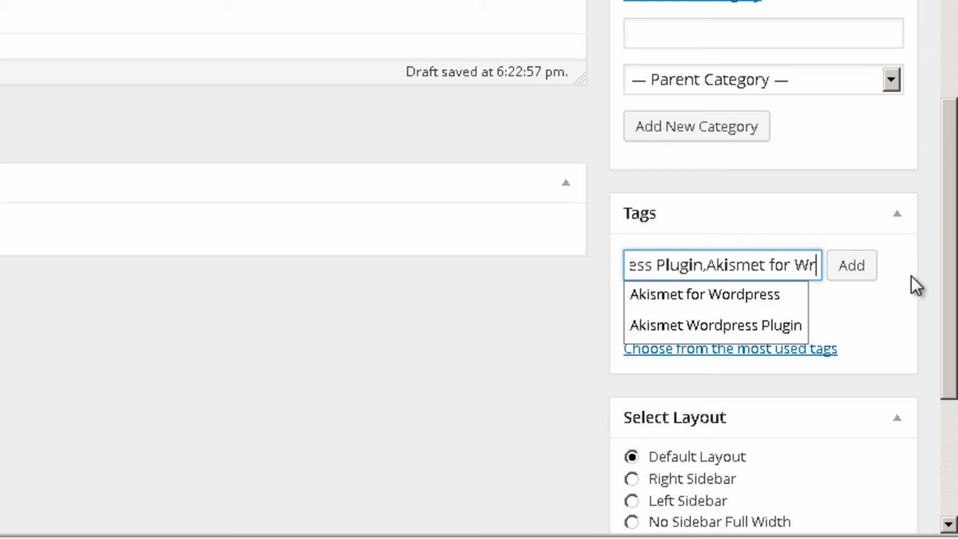
{"action": "key", "text": "BackSpace"}
{"action": "type", "text": "or"}
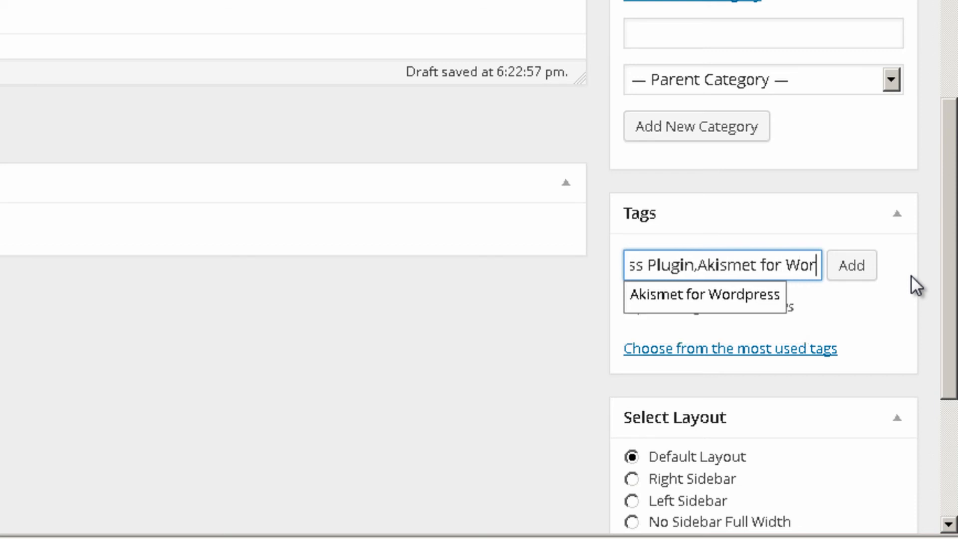
{"action": "type", "text": "dpress, How to block so"}
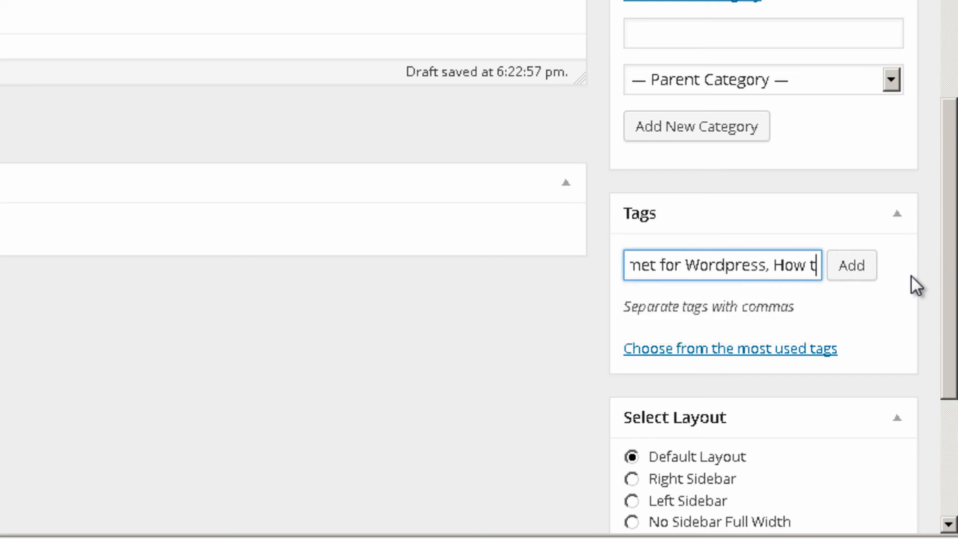
{"action": "key", "text": "BackSpace"}
{"action": "key", "text": "BackSpace"}
{"action": "type", "text": "comment"}
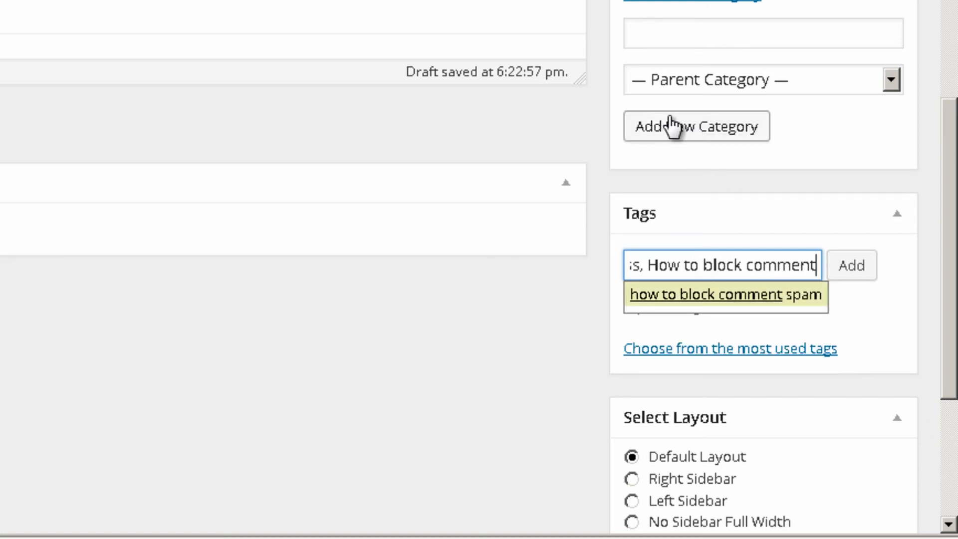
{"action": "left_click", "coordinate": [872, 270]}
{"action": "scroll", "coordinate": [669, 300], "scroll_direction": "down", "scroll_amount": 2}
{"action": "scroll", "coordinate": [669, 259], "scroll_direction": "down", "scroll_amount": 1}
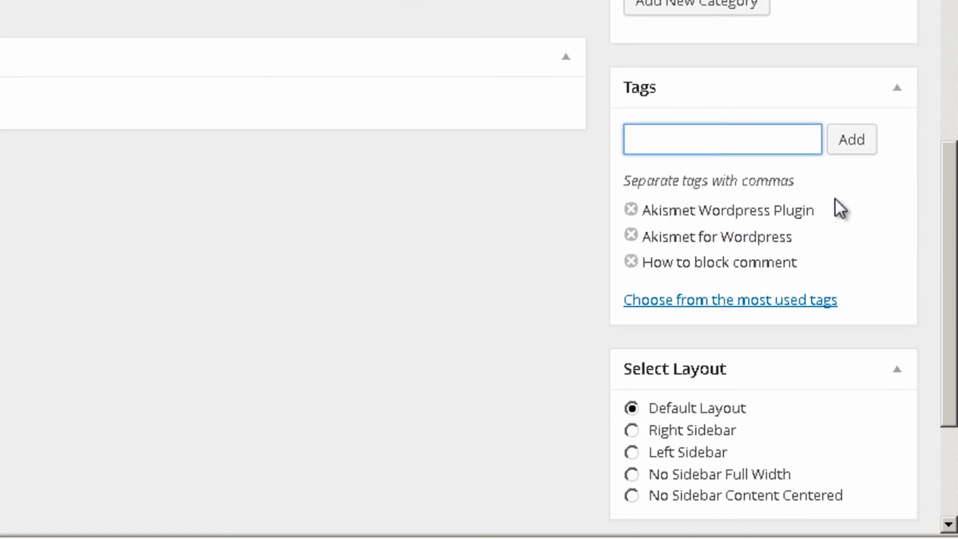
Step: Open the site's home page and examine how the existing posts show their featured images
{"action": "scroll", "coordinate": [698, 203], "scroll_direction": "down", "scroll_amount": 4}
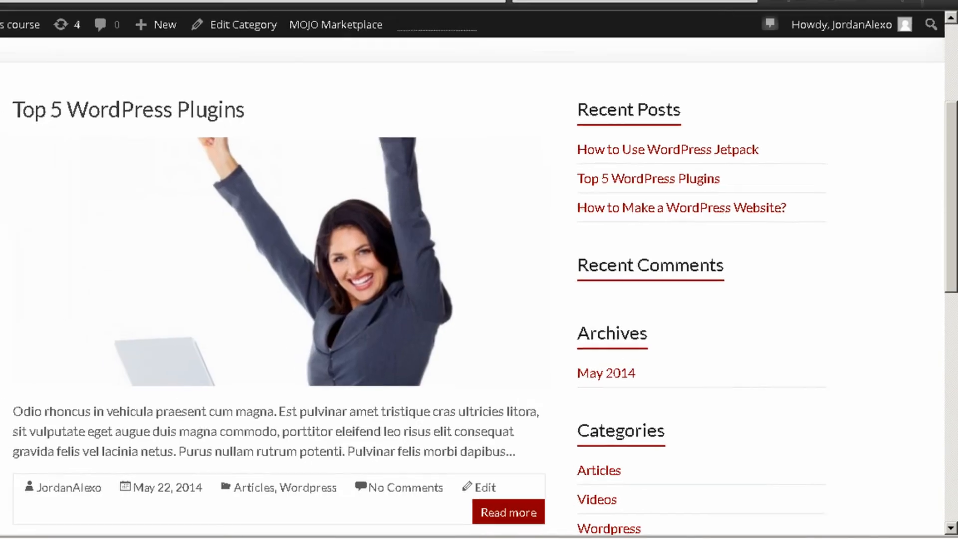
{"action": "scroll", "coordinate": [502, 255], "scroll_direction": "up", "scroll_amount": 3}
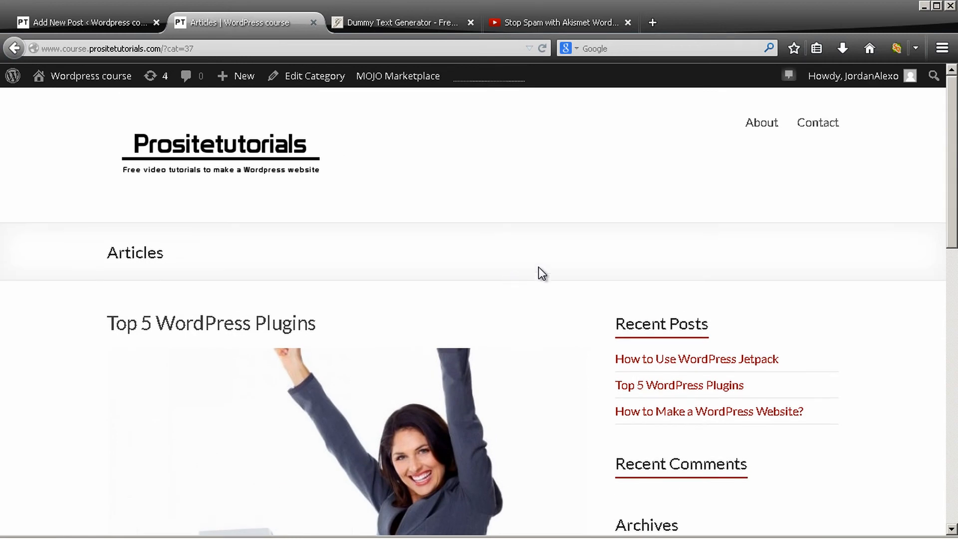
{"action": "left_click", "coordinate": [296, 165]}
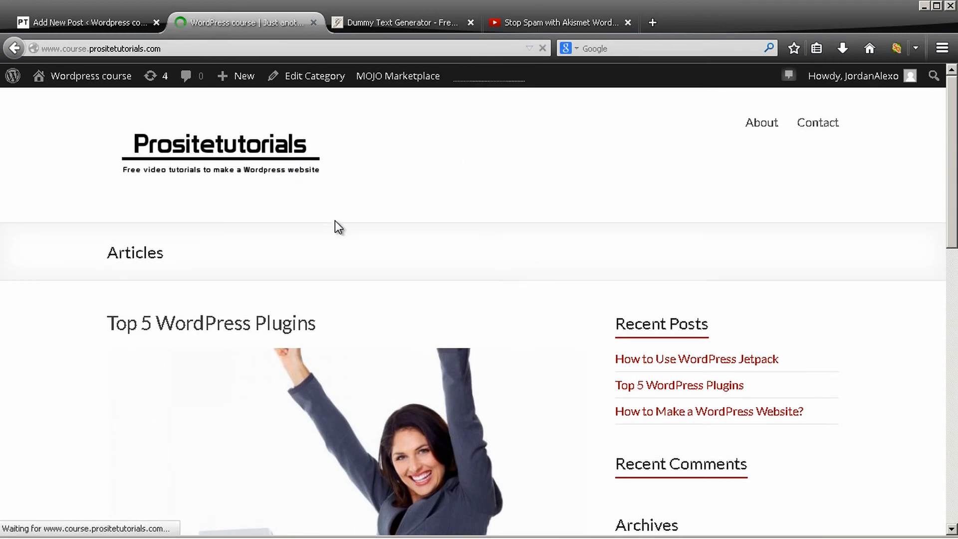
{"action": "scroll", "coordinate": [341, 224], "scroll_direction": "down", "scroll_amount": 7}
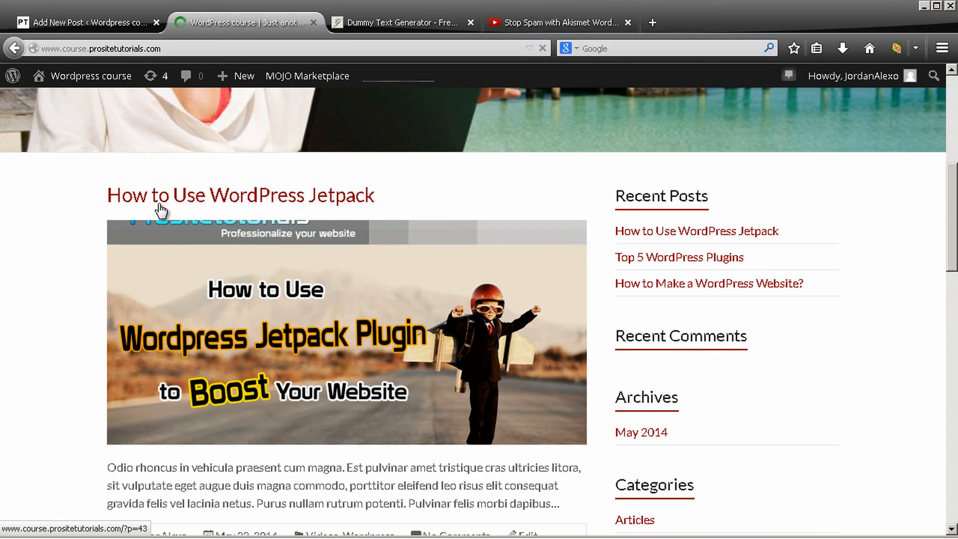
{"action": "scroll", "coordinate": [403, 306], "scroll_direction": "down", "scroll_amount": 2}
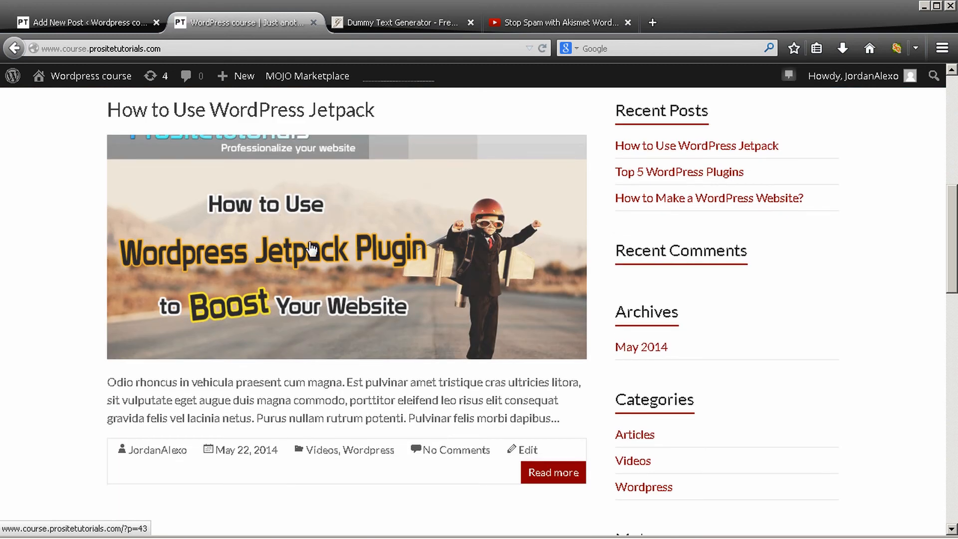
{"action": "scroll", "coordinate": [310, 250], "scroll_direction": "down", "scroll_amount": 3}
Step: Set akismetwordpressplugin.jpg from the media library as the new post's featured image, checking its alt text
{"action": "left_click", "coordinate": [71, 29]}
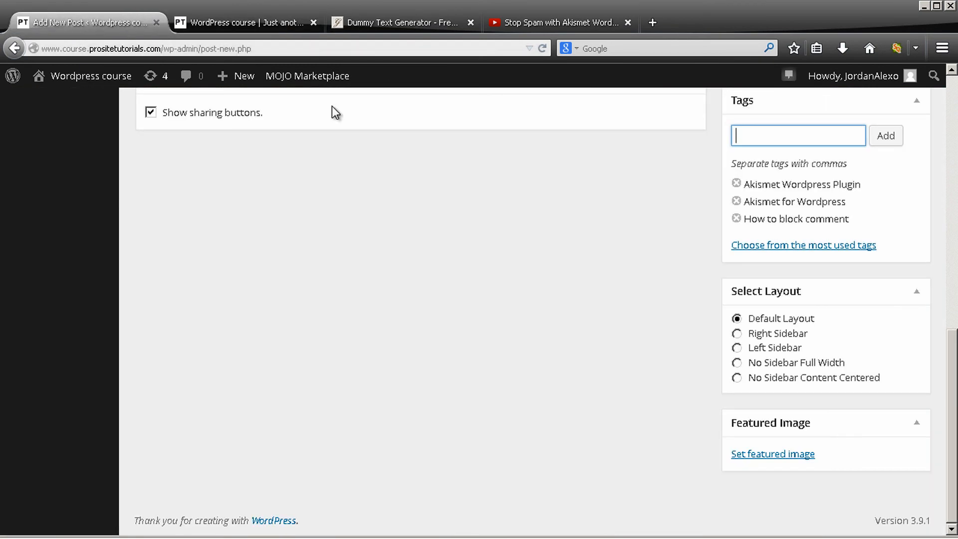
{"action": "left_click", "coordinate": [798, 455]}
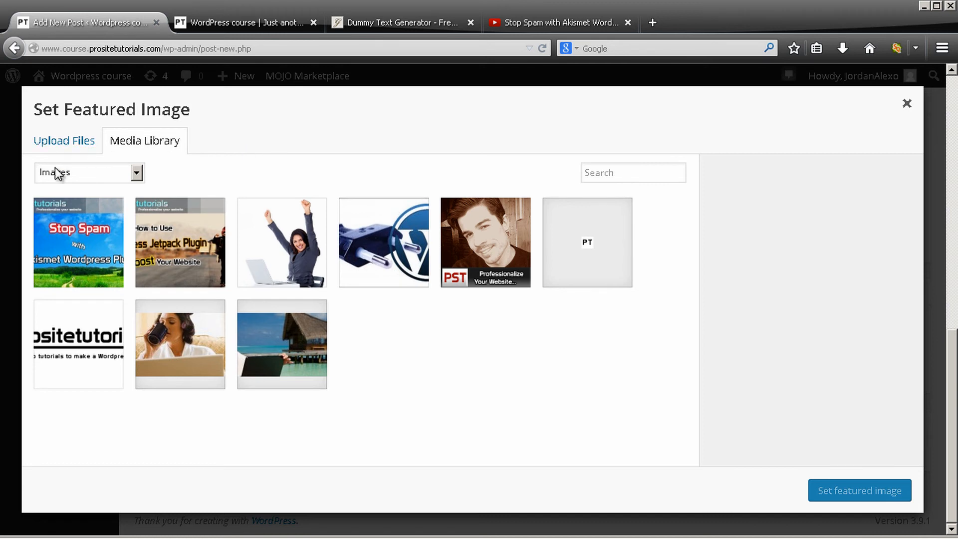
{"action": "left_click", "coordinate": [69, 150]}
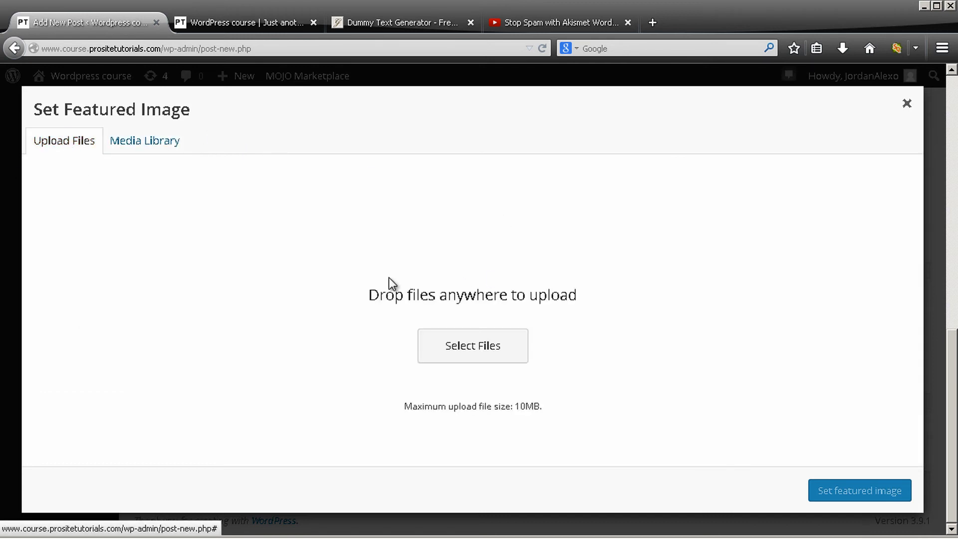
{"action": "left_click", "coordinate": [166, 148]}
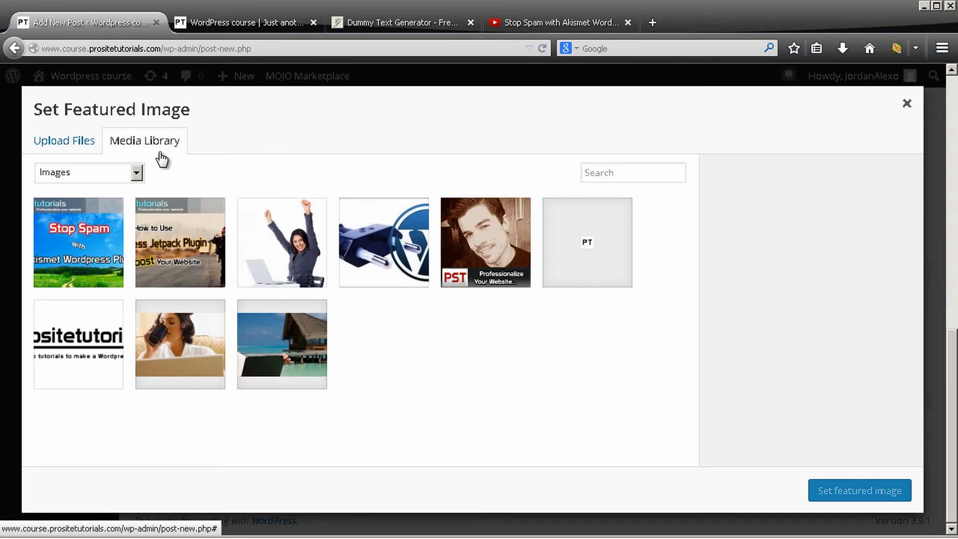
{"action": "left_click", "coordinate": [95, 234]}
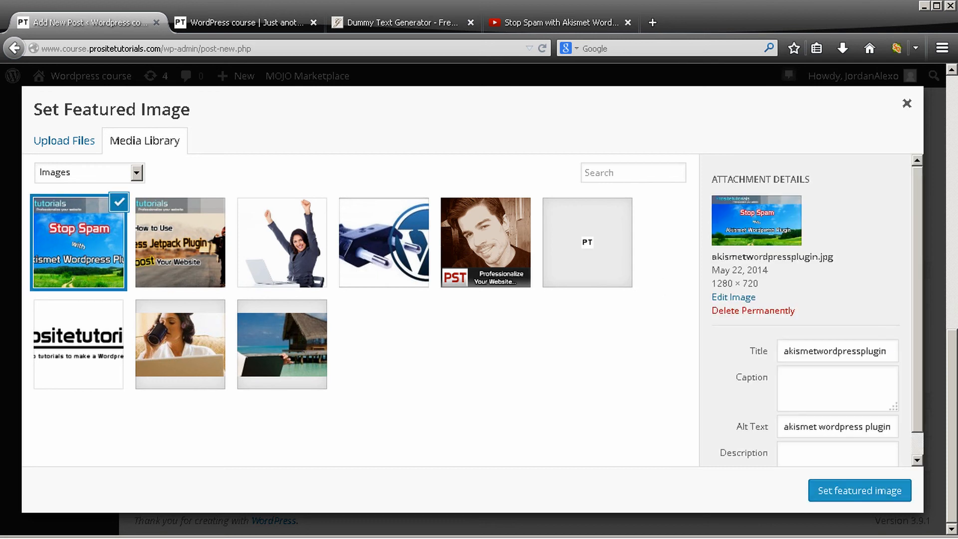
{"action": "left_click", "coordinate": [882, 425]}
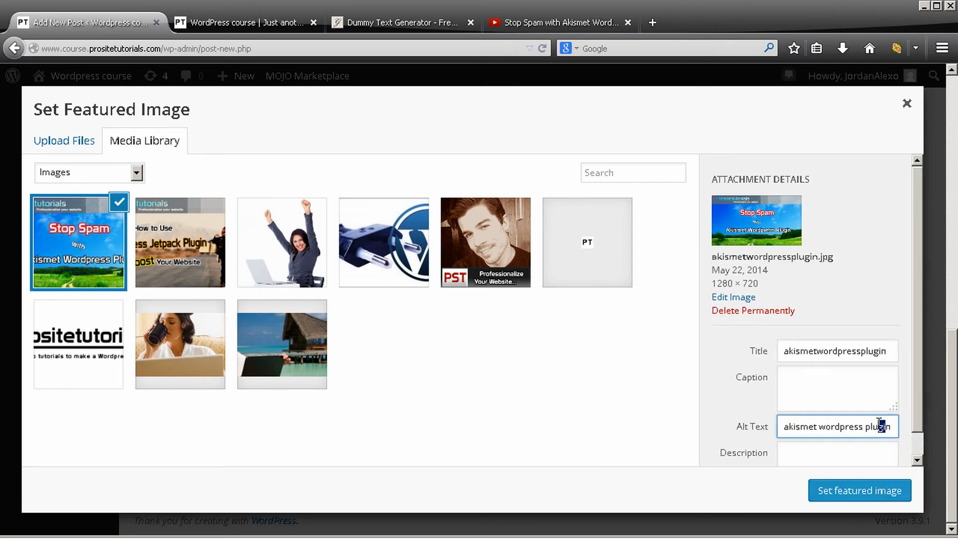
{"action": "left_click_drag", "start_coordinate": [783, 430], "coordinate": [937, 437]}
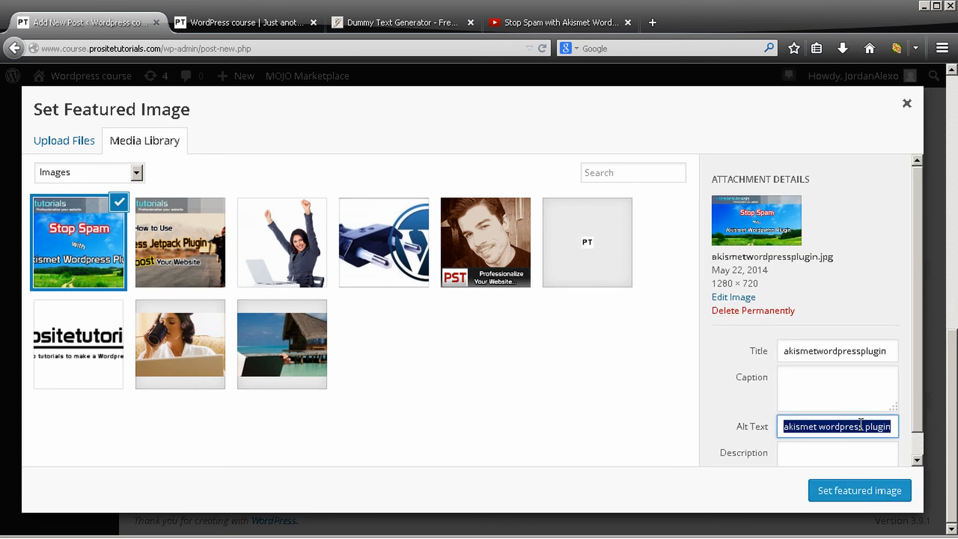
{"action": "scroll", "coordinate": [864, 439], "scroll_direction": "down", "scroll_amount": 1}
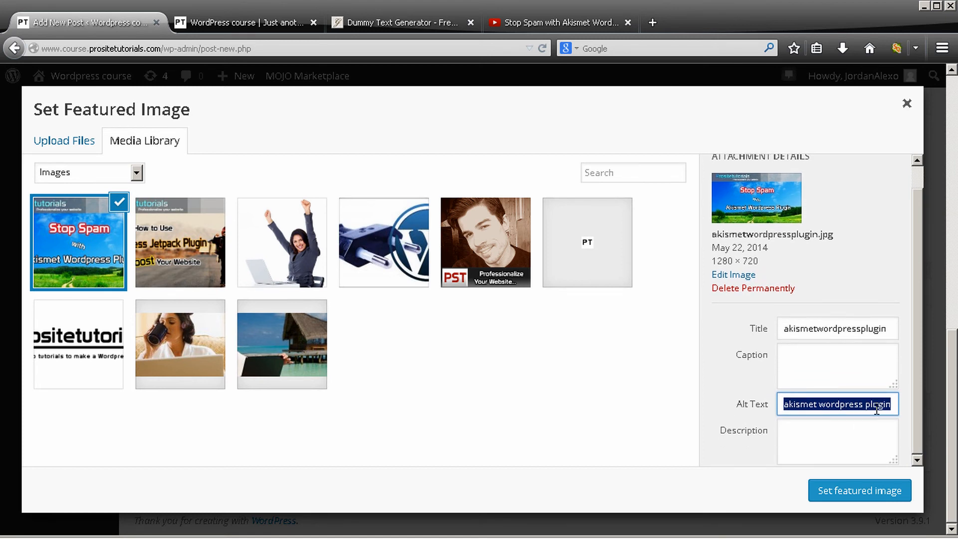
{"action": "left_click", "coordinate": [872, 499]}
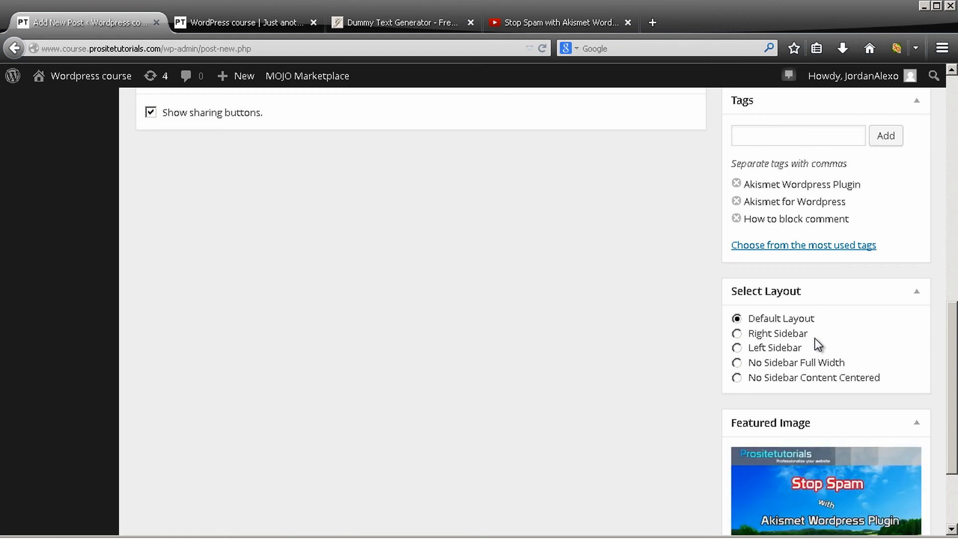
{"action": "scroll", "coordinate": [869, 427], "scroll_direction": "up", "scroll_amount": 2}
{"action": "scroll", "coordinate": [869, 428], "scroll_direction": "down", "scroll_amount": 5}
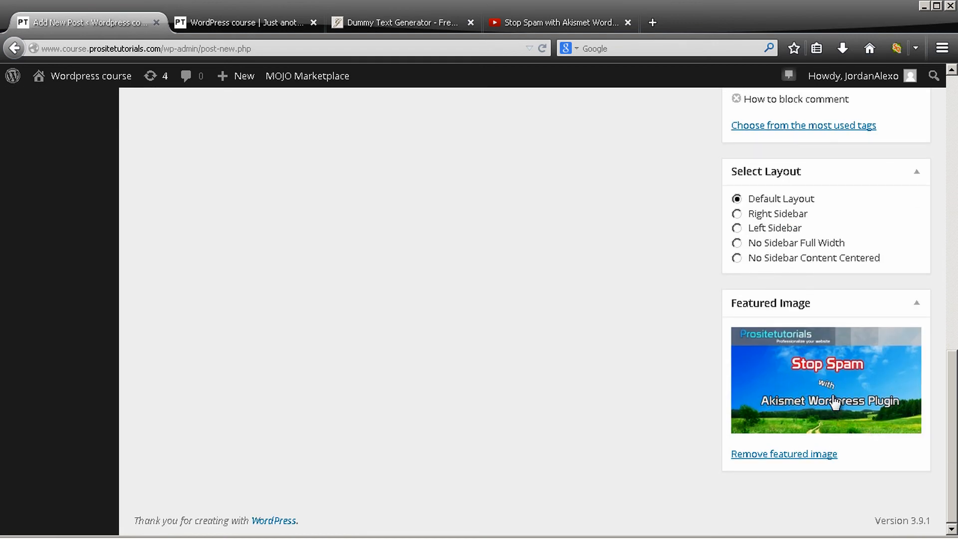
Step: Preview the post and check its title, embedded video, body text, tags and categories
{"action": "scroll", "coordinate": [831, 391], "scroll_direction": "up", "scroll_amount": 10}
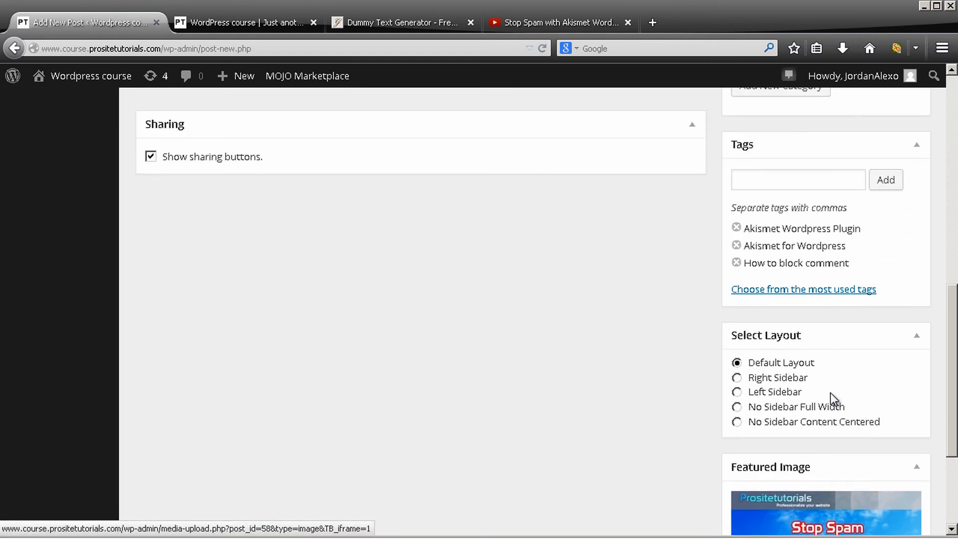
{"action": "scroll", "coordinate": [831, 399], "scroll_direction": "up", "scroll_amount": 3}
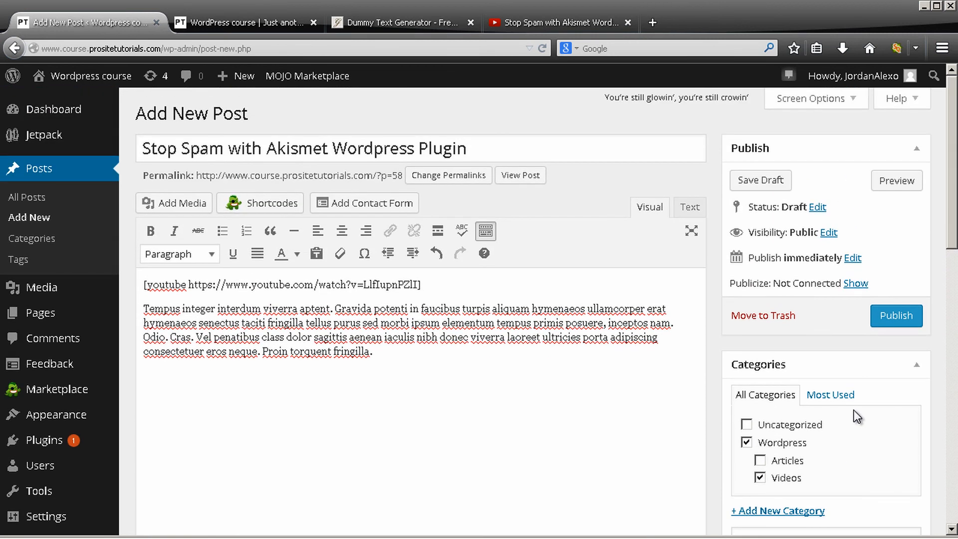
{"action": "left_click", "coordinate": [885, 185]}
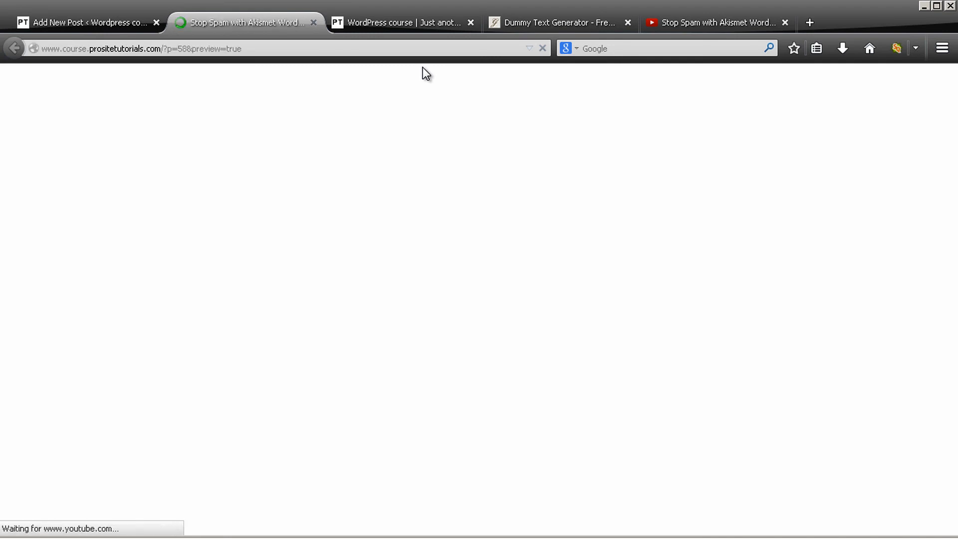
{"action": "scroll", "coordinate": [474, 129], "scroll_direction": "down", "scroll_amount": 3}
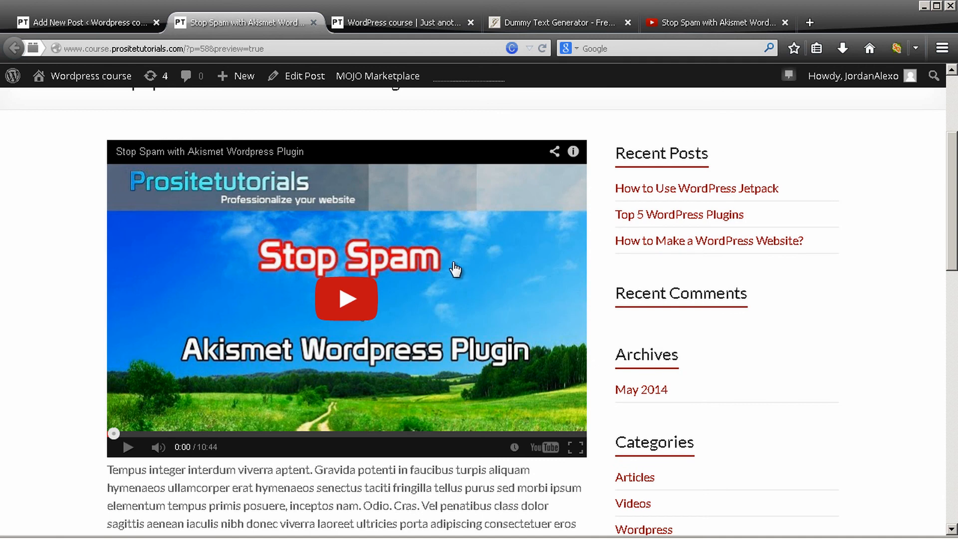
{"action": "scroll", "coordinate": [455, 269], "scroll_direction": "down", "scroll_amount": 3}
{"action": "left_click_drag", "start_coordinate": [264, 371], "coordinate": [111, 299]}
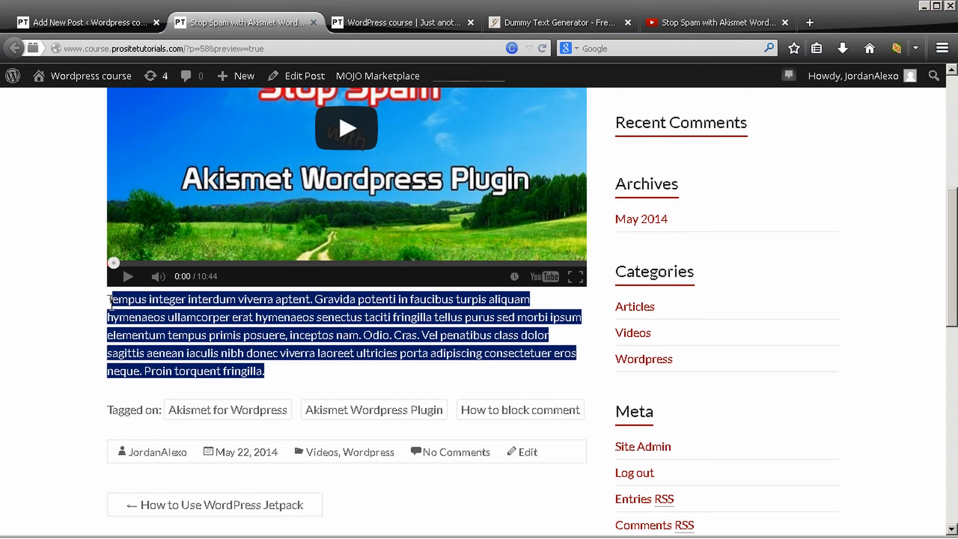
{"action": "scroll", "coordinate": [170, 222], "scroll_direction": "up", "scroll_amount": 6}
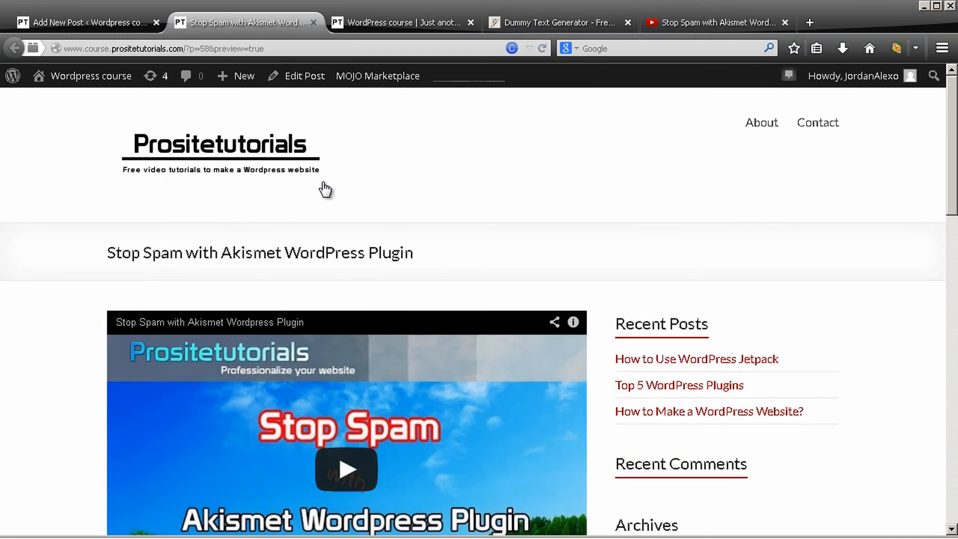
{"action": "left_click_drag", "start_coordinate": [108, 256], "coordinate": [317, 256]}
{"action": "left_click", "coordinate": [472, 248]}
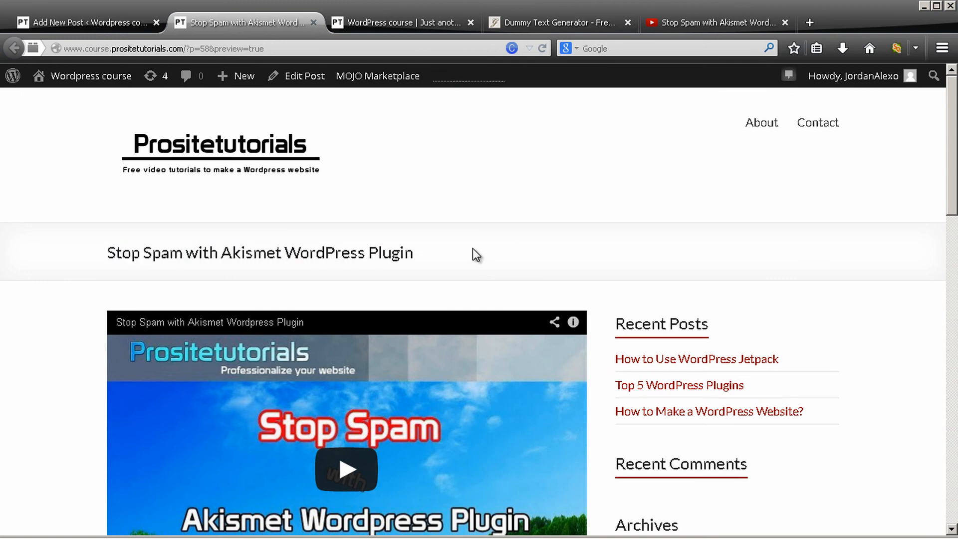
Step: Return to the new post's editor, check its assigned categories, and publish the post
{"action": "left_click", "coordinate": [124, 19]}
{"action": "scroll", "coordinate": [749, 253], "scroll_direction": "down", "scroll_amount": 3}
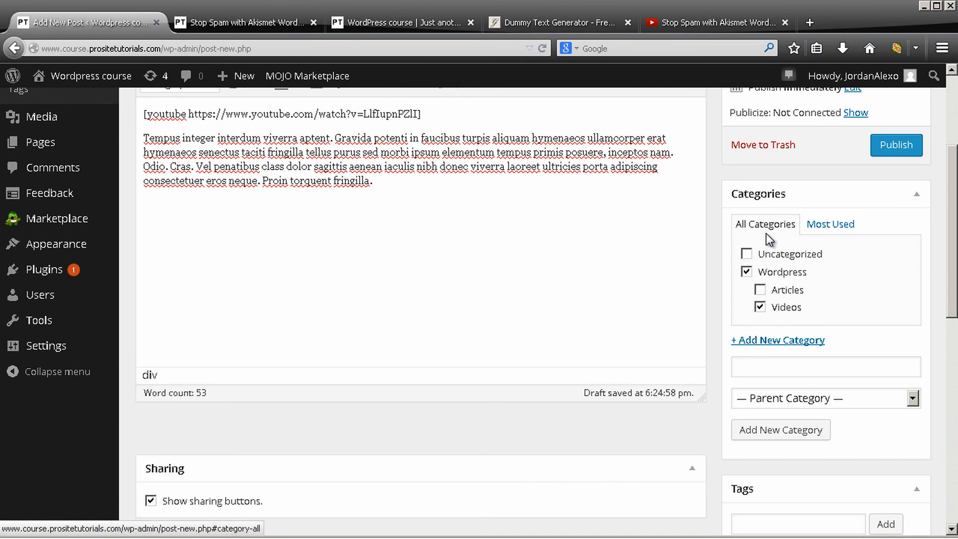
{"action": "scroll", "coordinate": [762, 234], "scroll_direction": "up", "scroll_amount": 1}
{"action": "scroll", "coordinate": [762, 233], "scroll_direction": "down", "scroll_amount": 2}
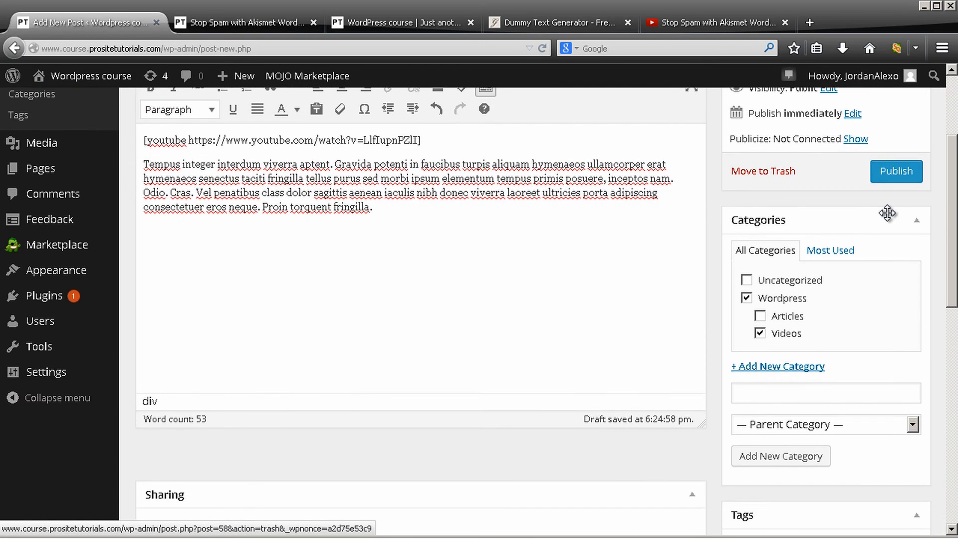
{"action": "left_click", "coordinate": [893, 159]}
{"action": "scroll", "coordinate": [830, 187], "scroll_direction": "up", "scroll_amount": 3}
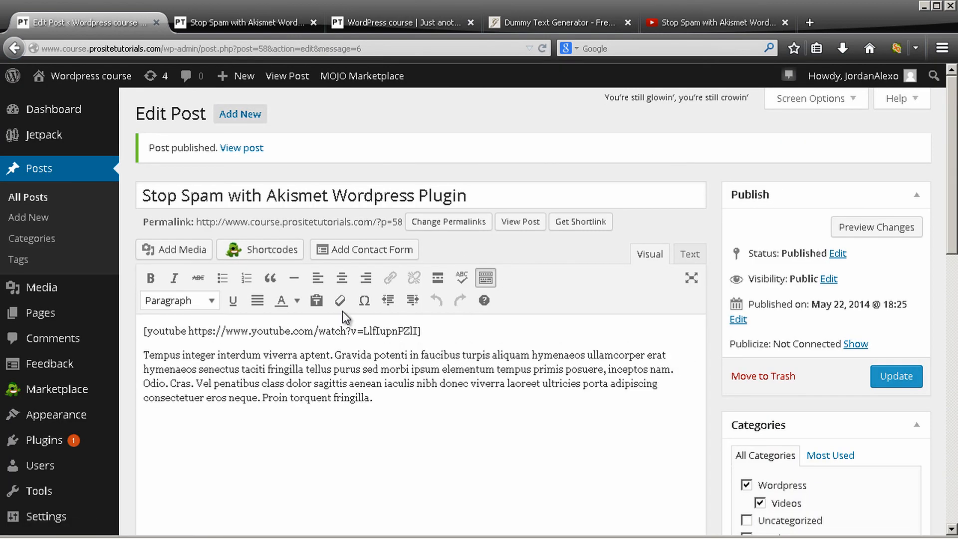
Step: Highlight the youtube shortcode keyword in the post body, and find the Shortcode Embeds module among the Jetpack features
{"action": "double_click", "coordinate": [186, 333]}
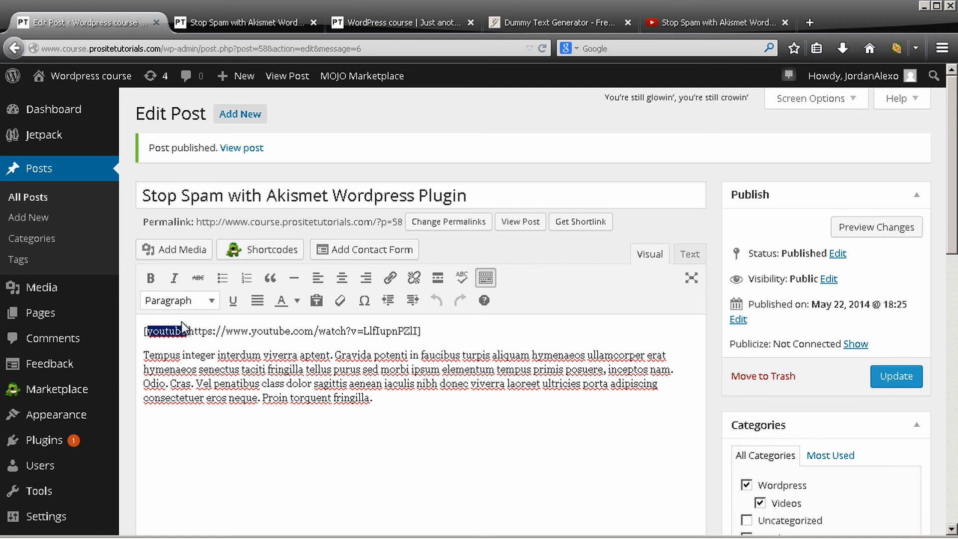
{"action": "left_click", "coordinate": [70, 143]}
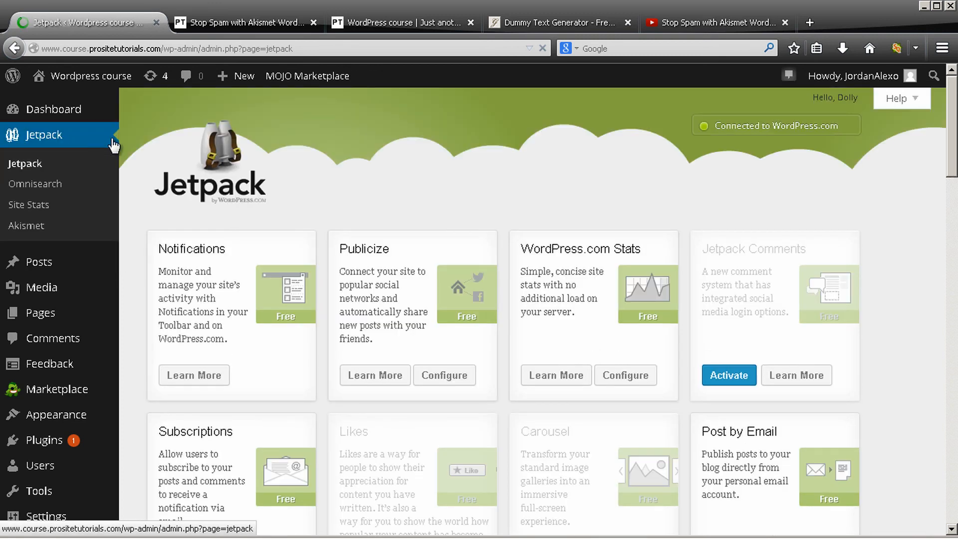
{"action": "scroll", "coordinate": [450, 184], "scroll_direction": "down", "scroll_amount": 3}
{"action": "scroll", "coordinate": [451, 191], "scroll_direction": "down", "scroll_amount": 4}
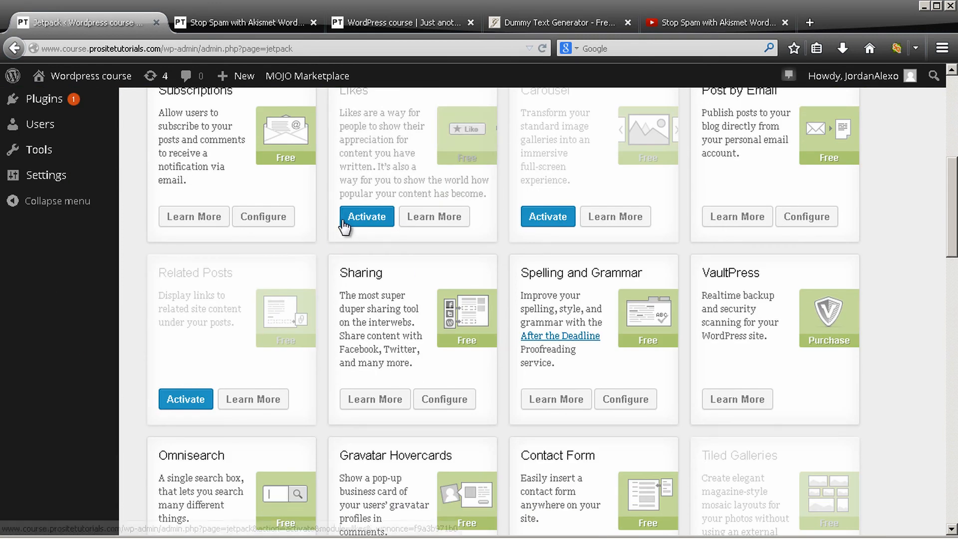
{"action": "scroll", "coordinate": [389, 277], "scroll_direction": "down", "scroll_amount": 8}
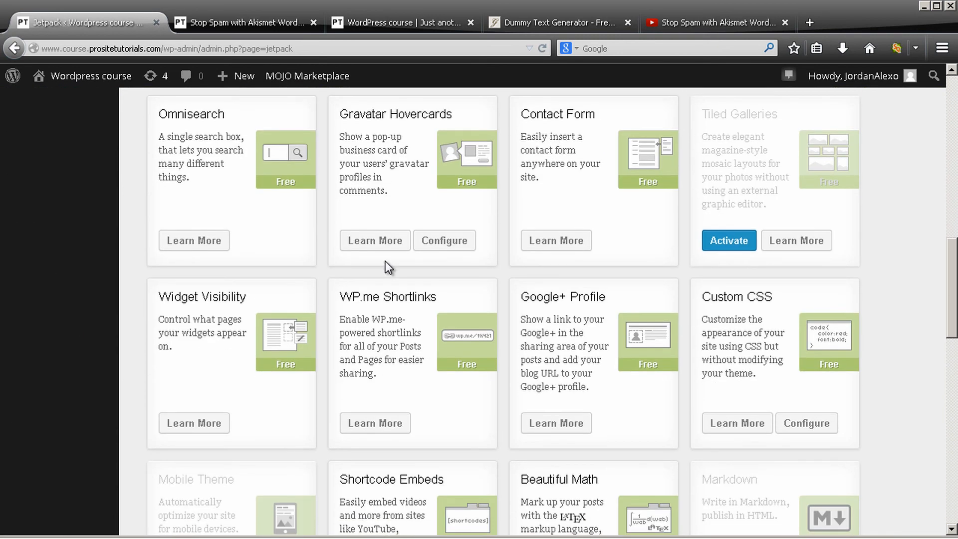
{"action": "scroll", "coordinate": [385, 261], "scroll_direction": "down", "scroll_amount": 10}
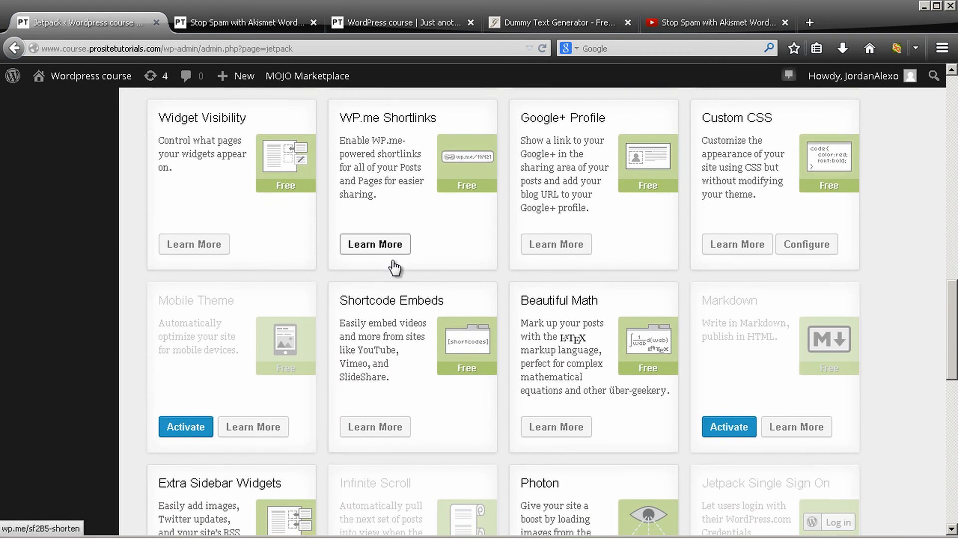